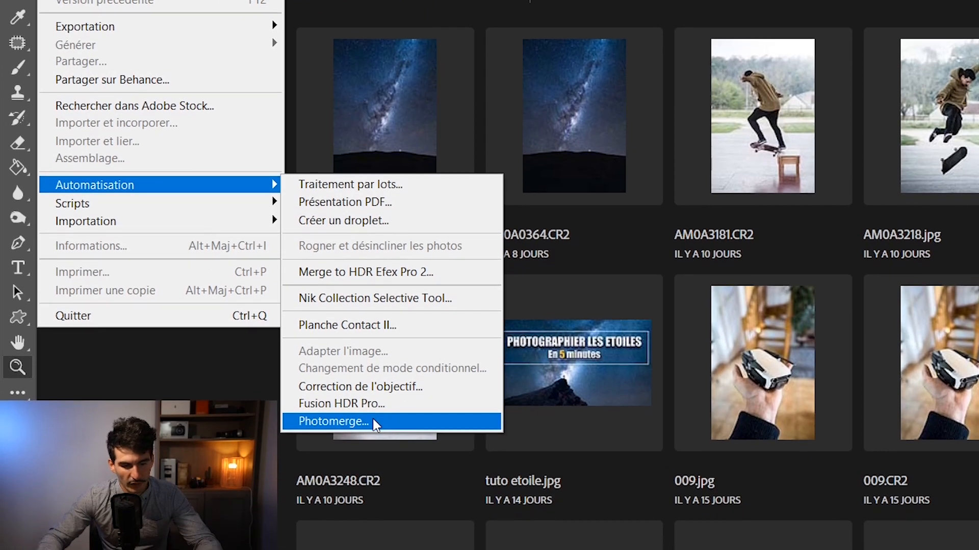
Step: Merge DJI_0325.DNG and DJI_0326.DNG from the drone yt folder into a panorama using Photomerge with the Auto layout and image blending
click(374, 476)
drag(429, 53, 454, 50)
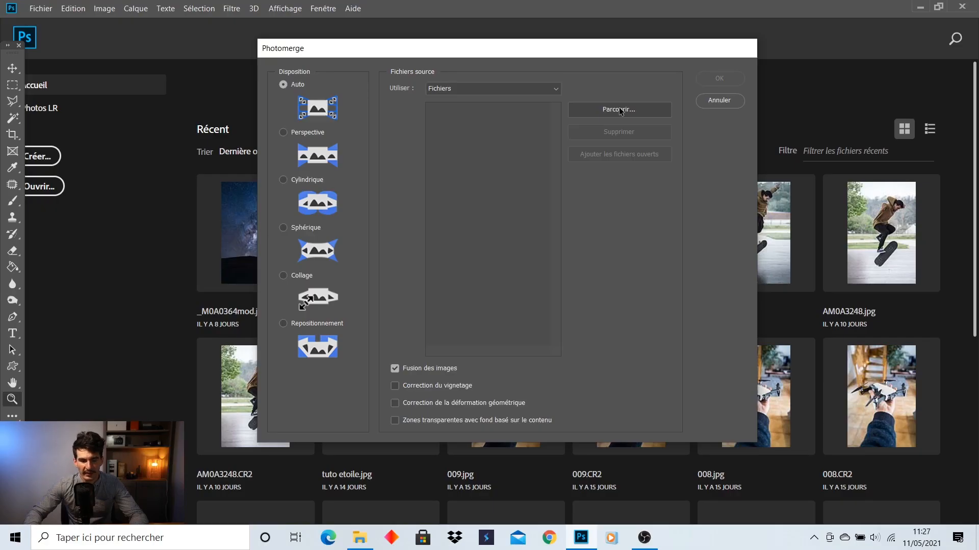
click(617, 110)
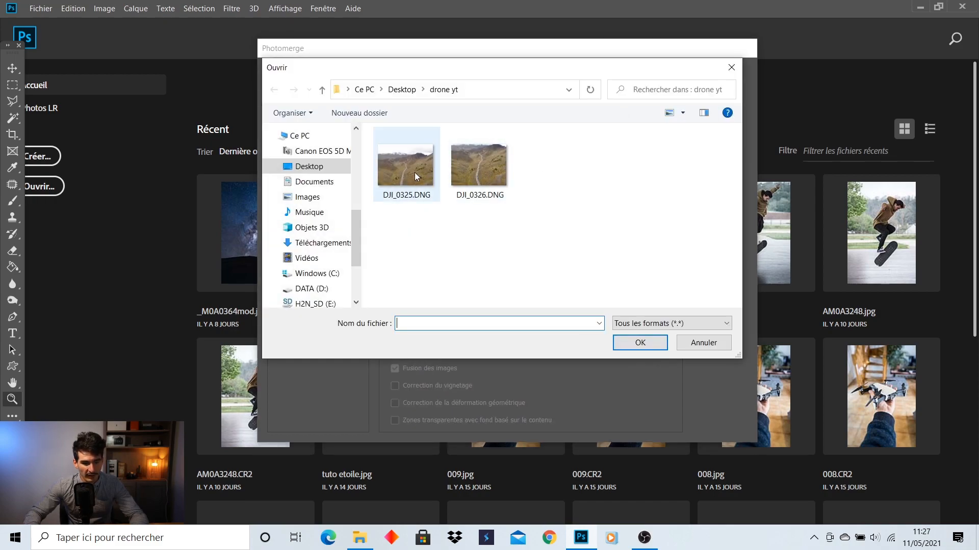
mouse_move(487, 75)
mouse_down()
mouse_move(527, 79)
mouse_move(484, 78)
mouse_up()
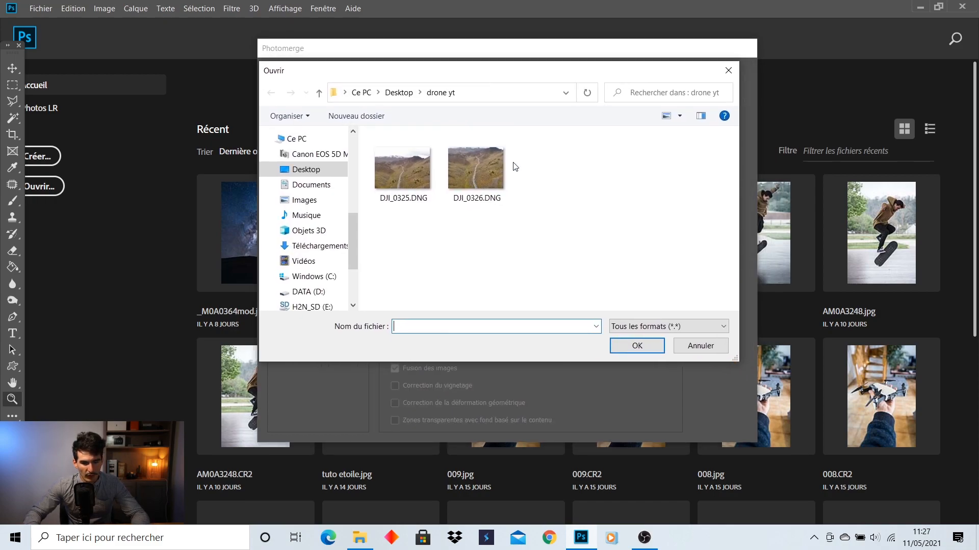
click(404, 174)
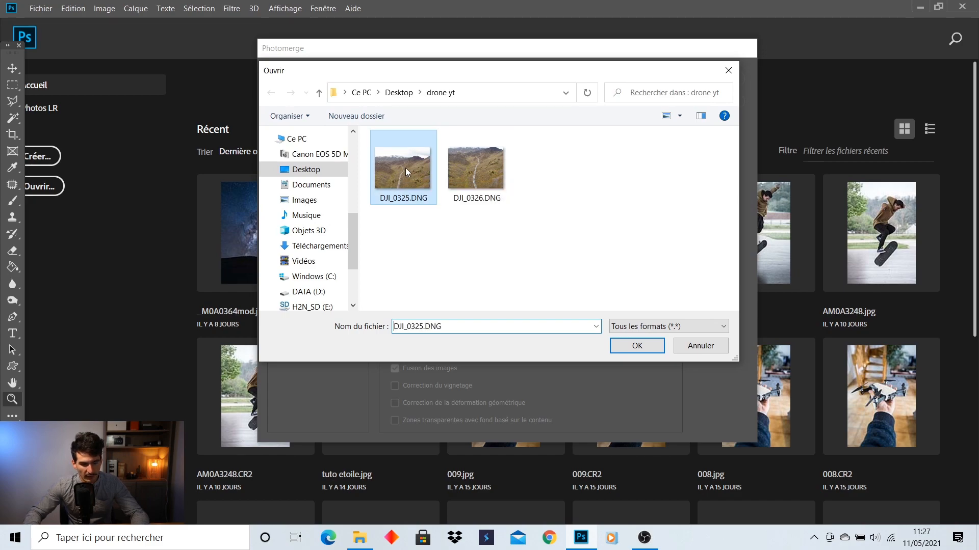
ctrl+click(470, 176)
drag(575, 174, 412, 240)
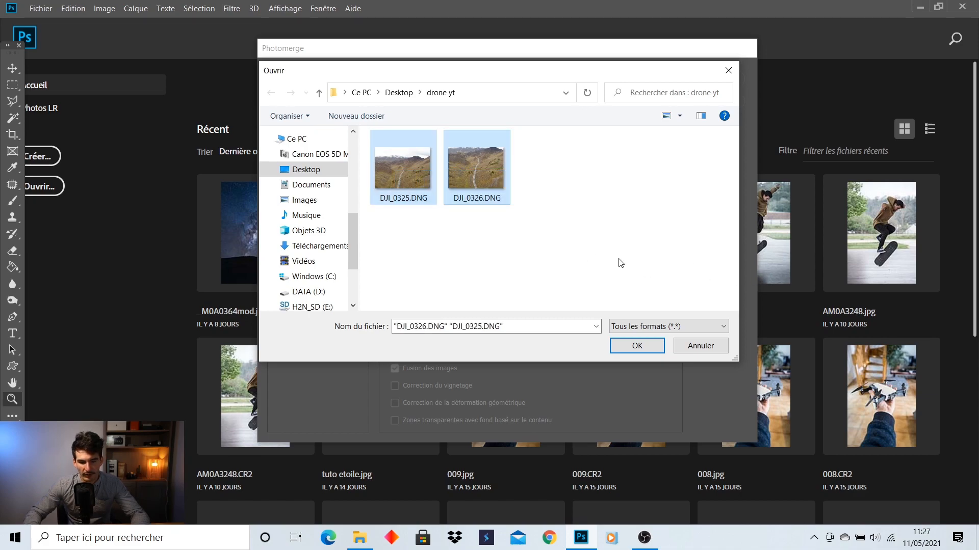
click(645, 346)
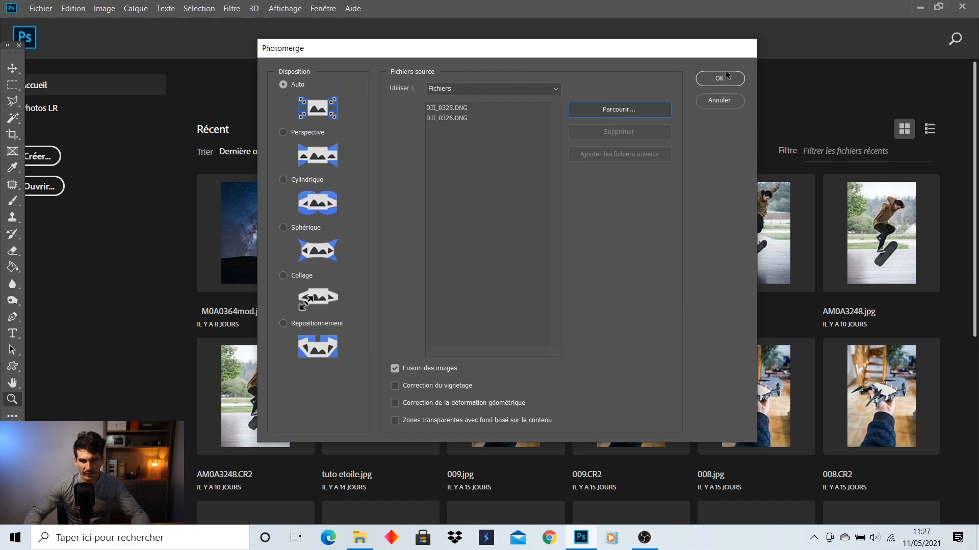
click(726, 77)
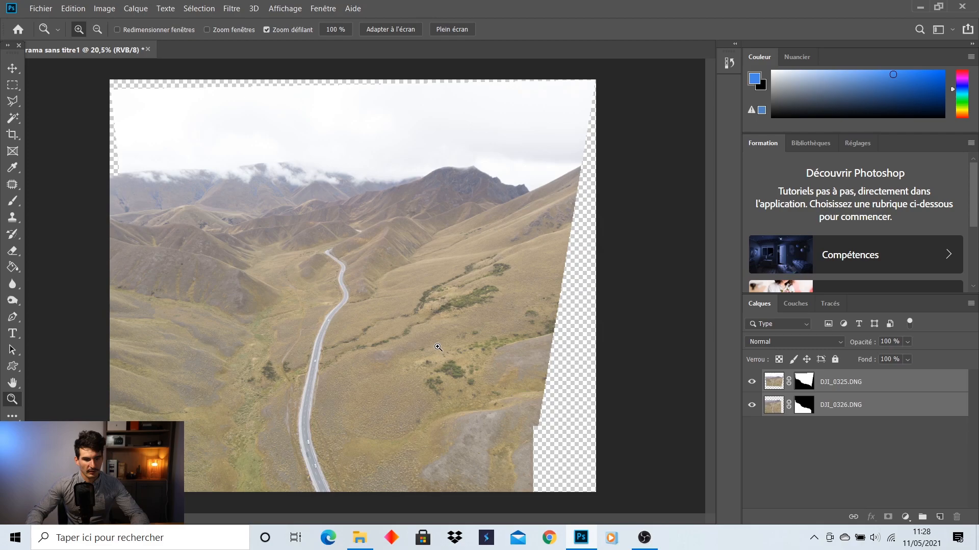
Step: Hide and show each of the two photo layers in turn to examine its part of the panorama
click(752, 382)
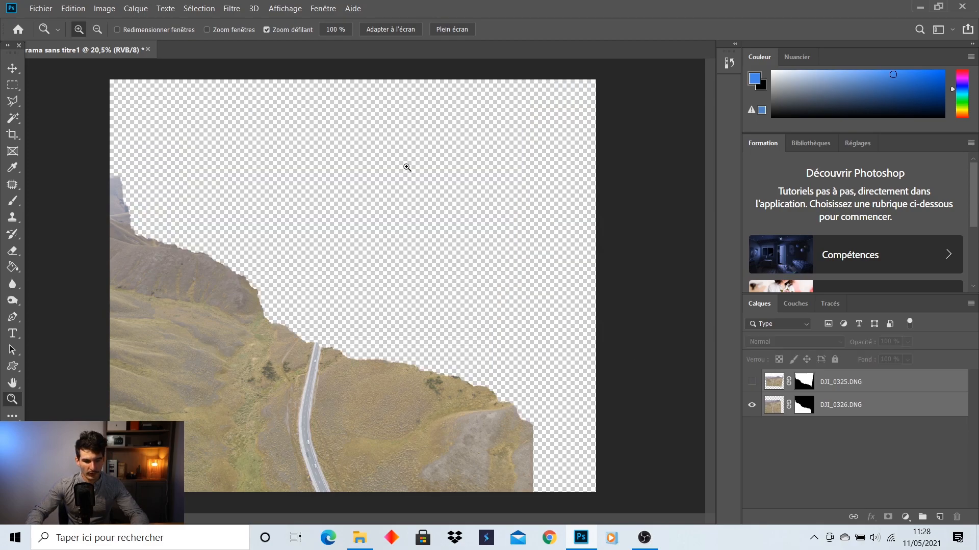
click(752, 382)
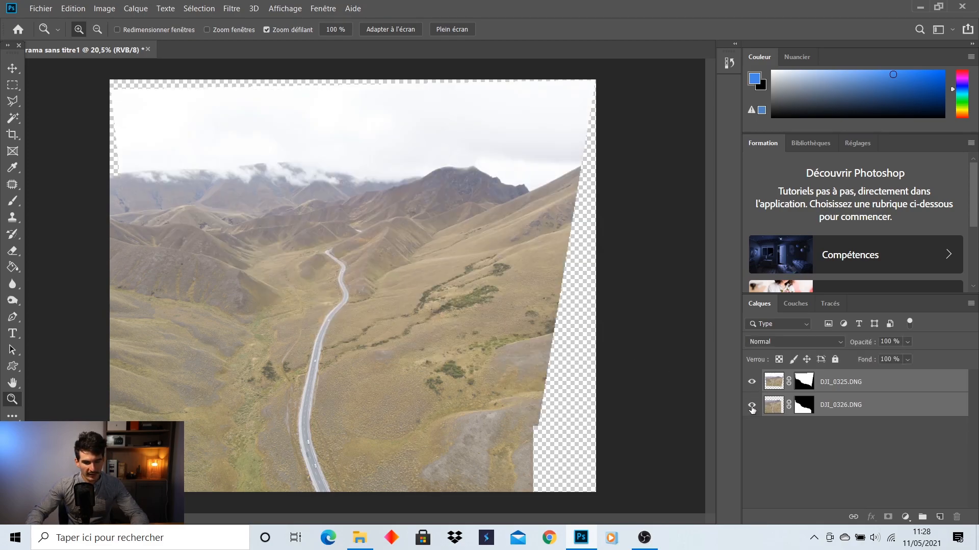
click(752, 405)
click(752, 406)
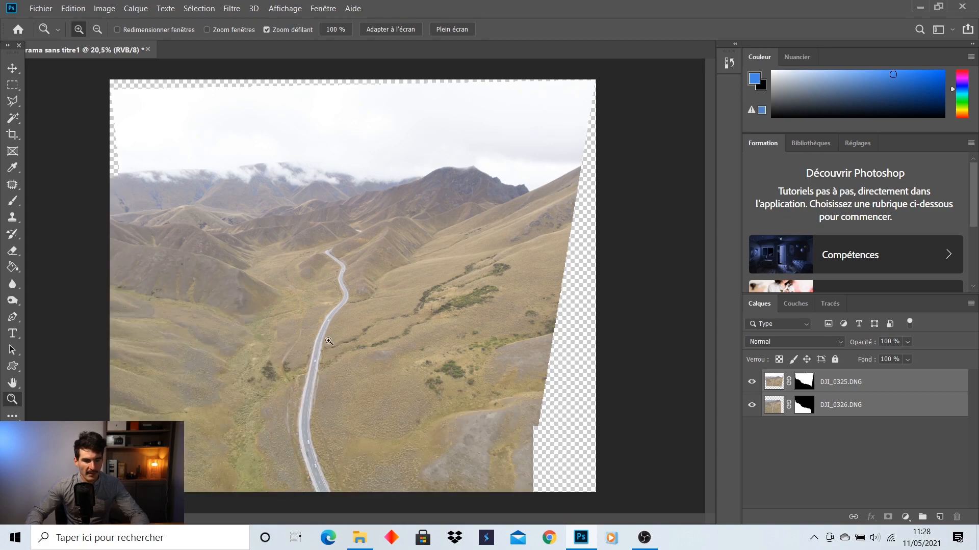
Step: Crop the panorama to the 4 : 5 (8 : 10) ratio, framing the road and leaving out the transparent edges
scroll(350, 306, up, 1)
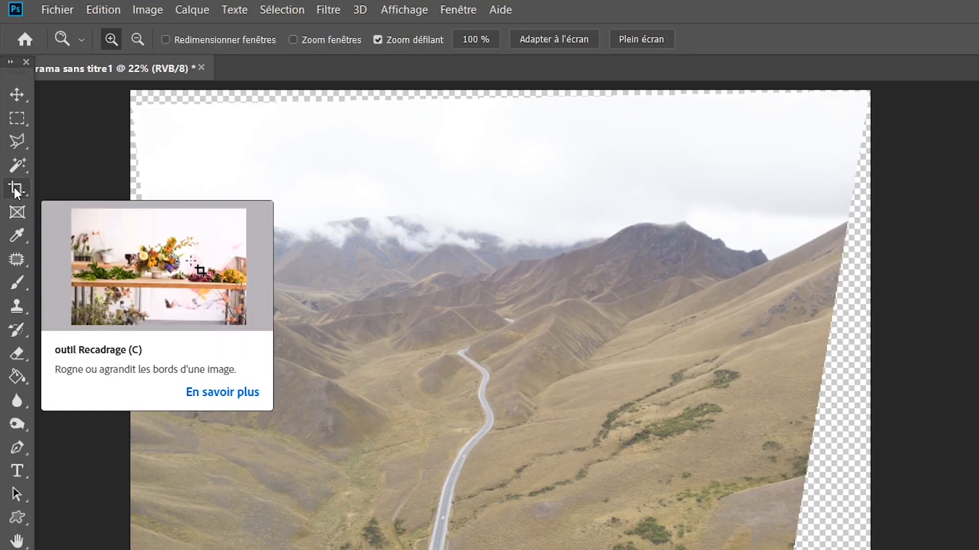
click(13, 135)
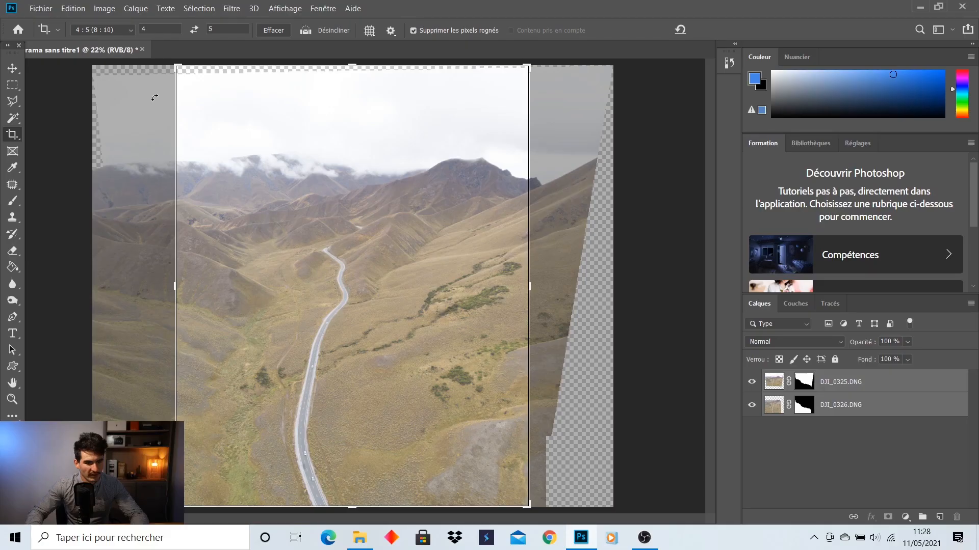
click(144, 40)
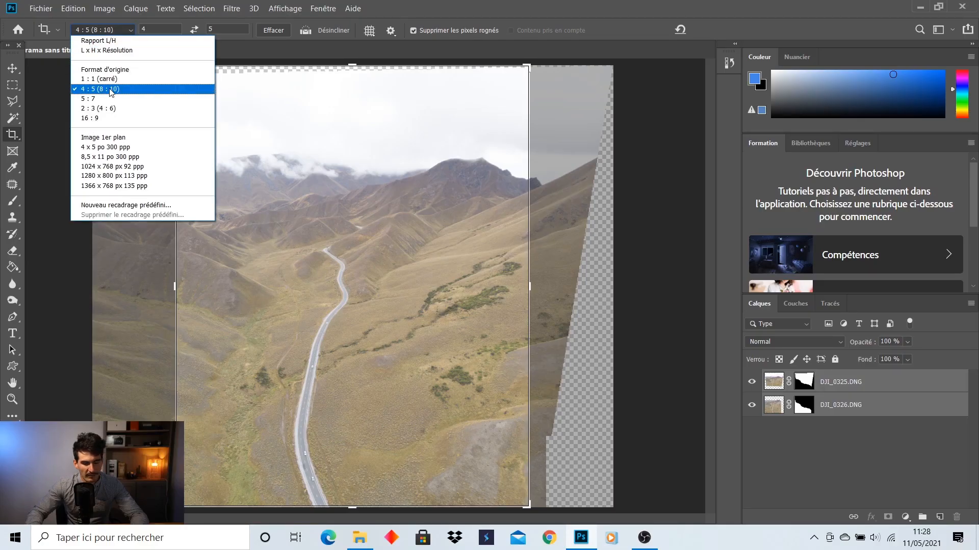
click(111, 90)
drag(527, 68, 525, 73)
drag(378, 255, 384, 275)
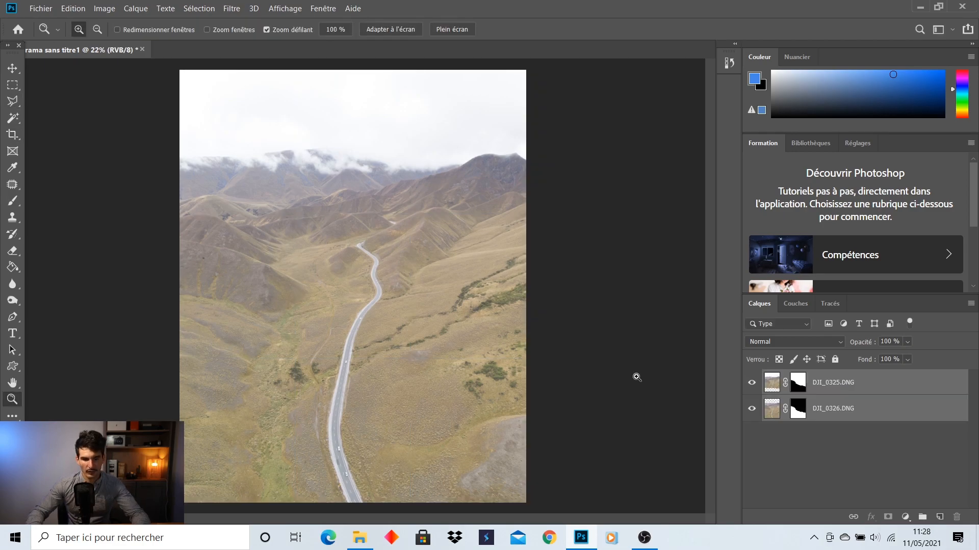
Step: Merge the two visible photo layers into one and open the result in the Camera Raw filter
right_click(884, 388)
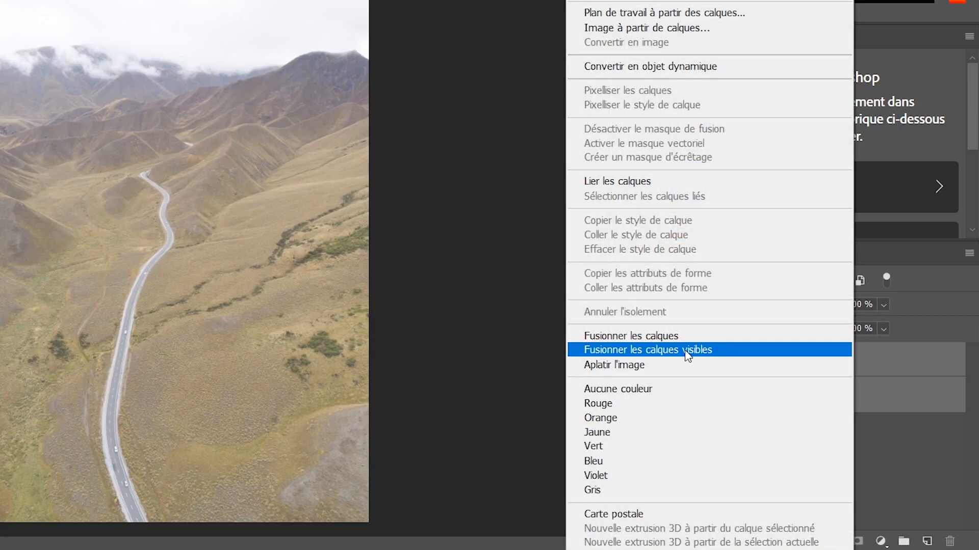
click(751, 366)
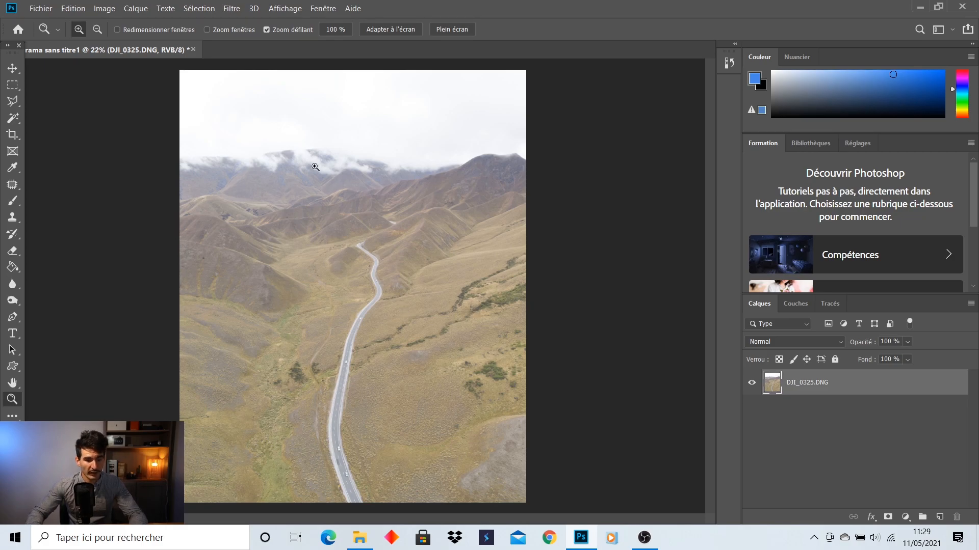
click(231, 8)
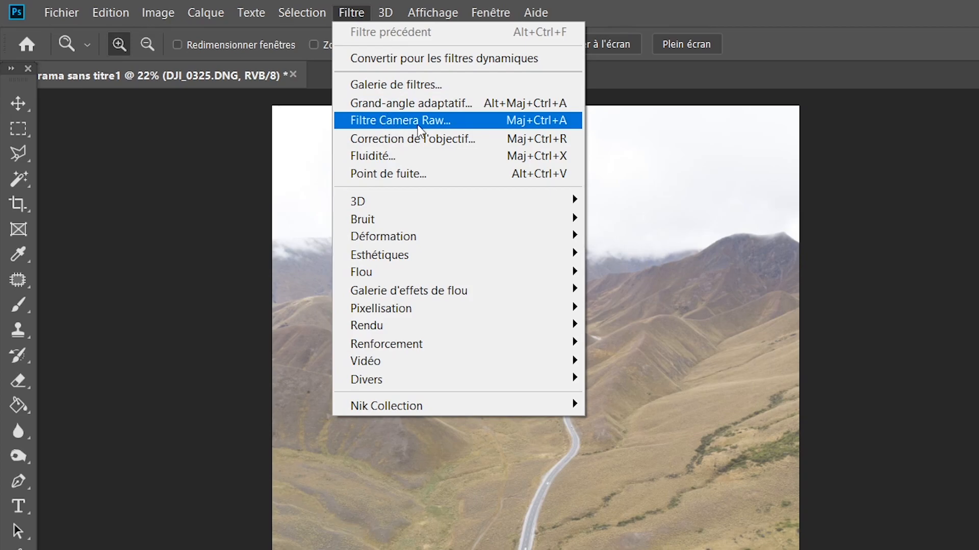
click(406, 122)
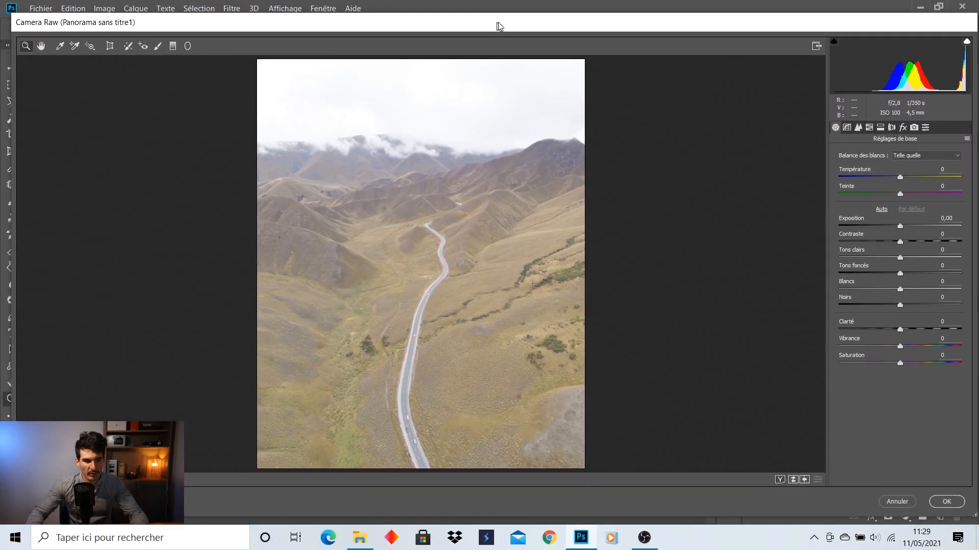
drag(498, 23, 489, 27)
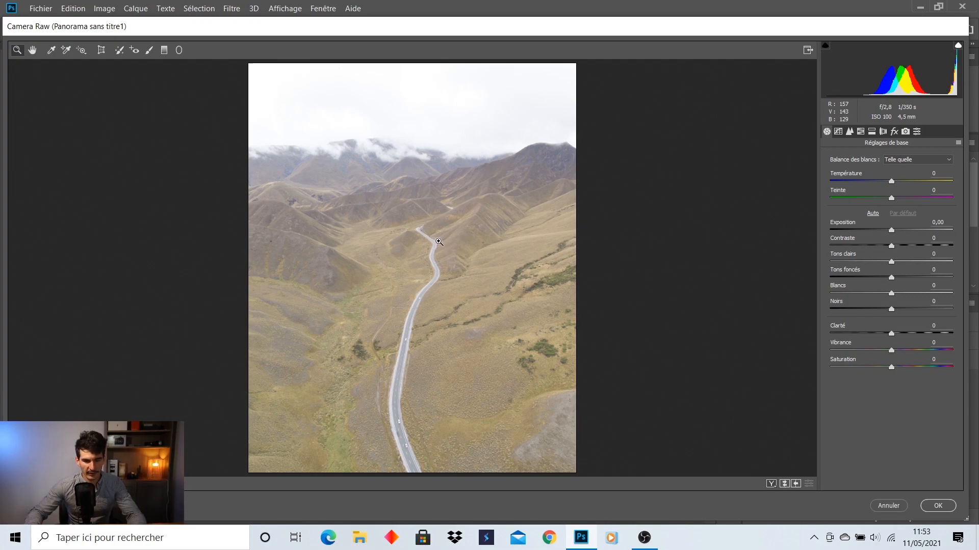
Step: Set Exposition to -1,05, Contraste to +59, Tons clairs to -51, Tons foncés to -29, Blancs to +50 and Noirs to -58
click(467, 239)
scroll(497, 247, down, 1)
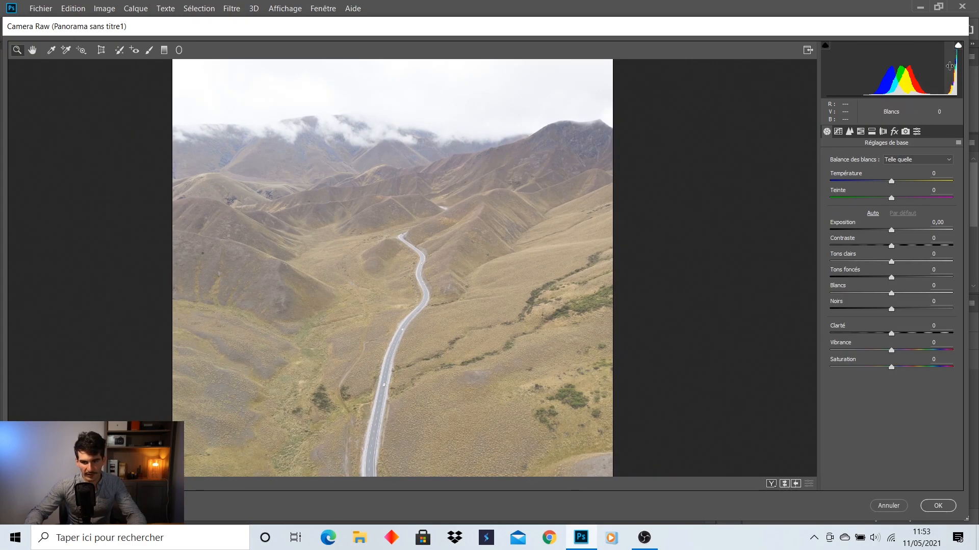
drag(891, 232, 877, 234)
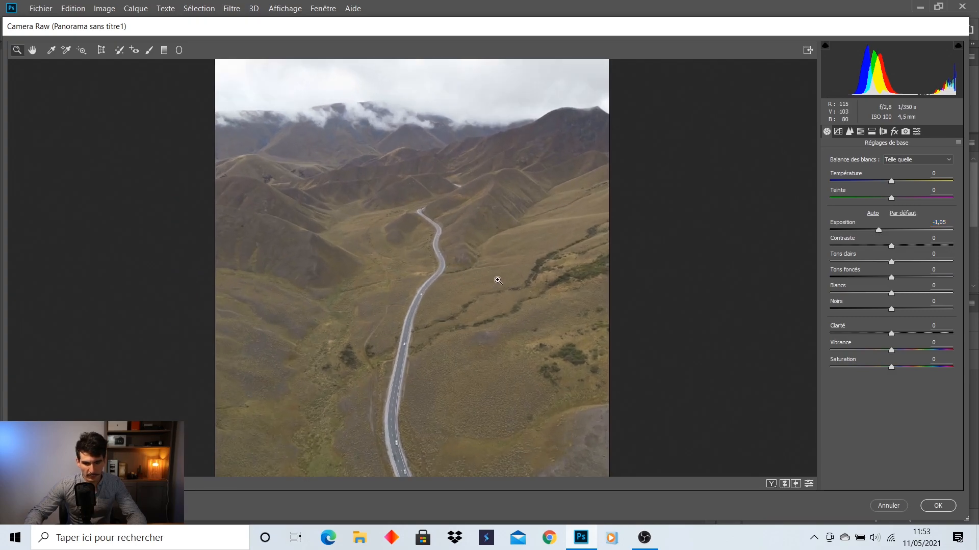
drag(892, 263, 861, 269)
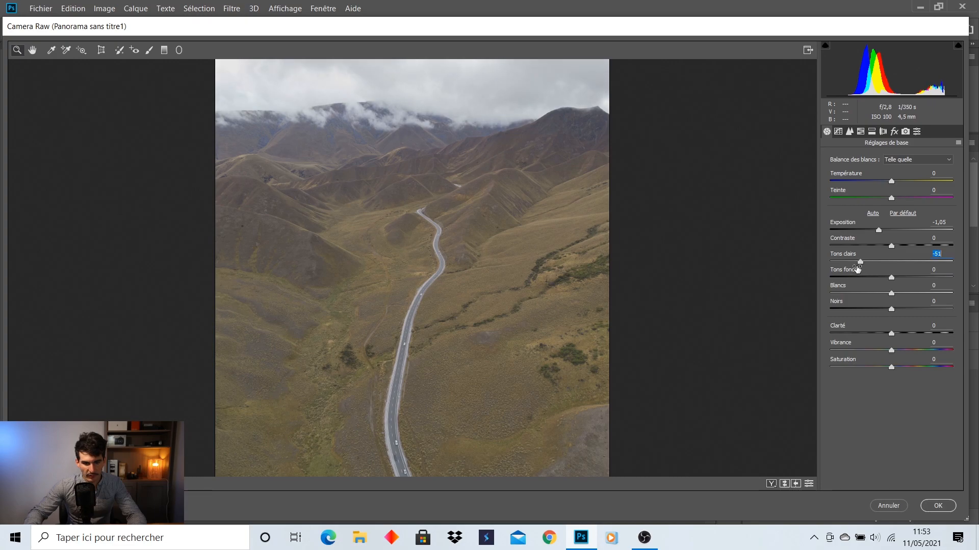
drag(889, 246, 925, 245)
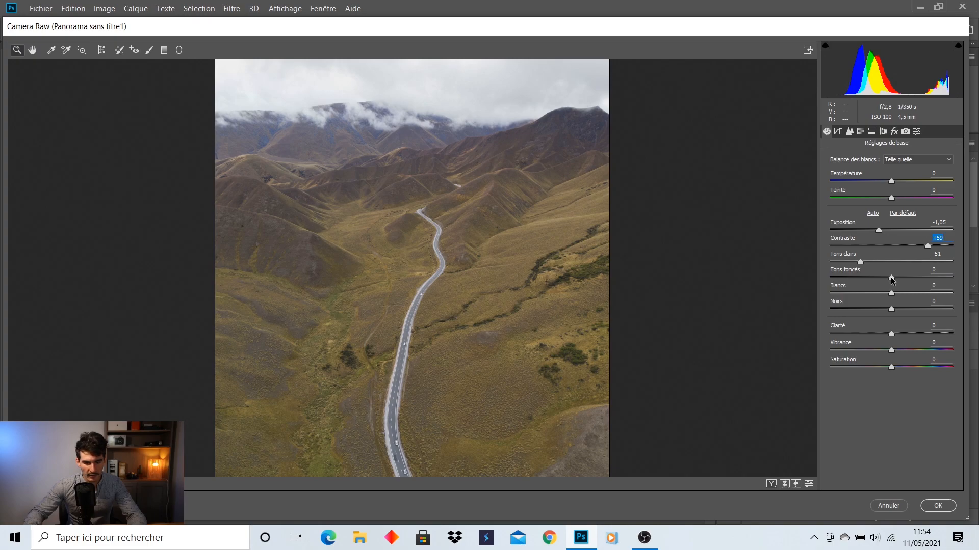
drag(892, 278, 855, 311)
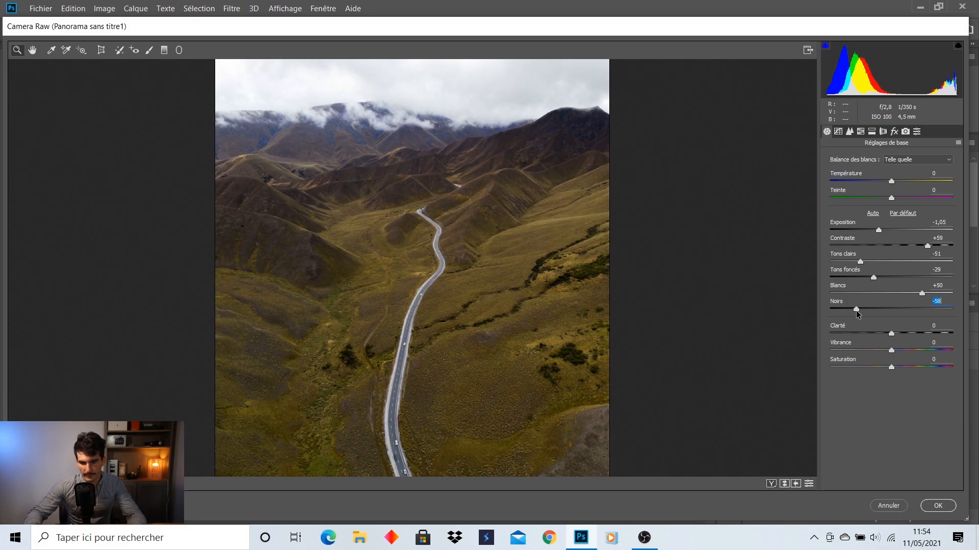
Step: Set Clarté to +11, Vibrance to +18, Saturation to -17 and the white balance Température to -5
click(438, 322)
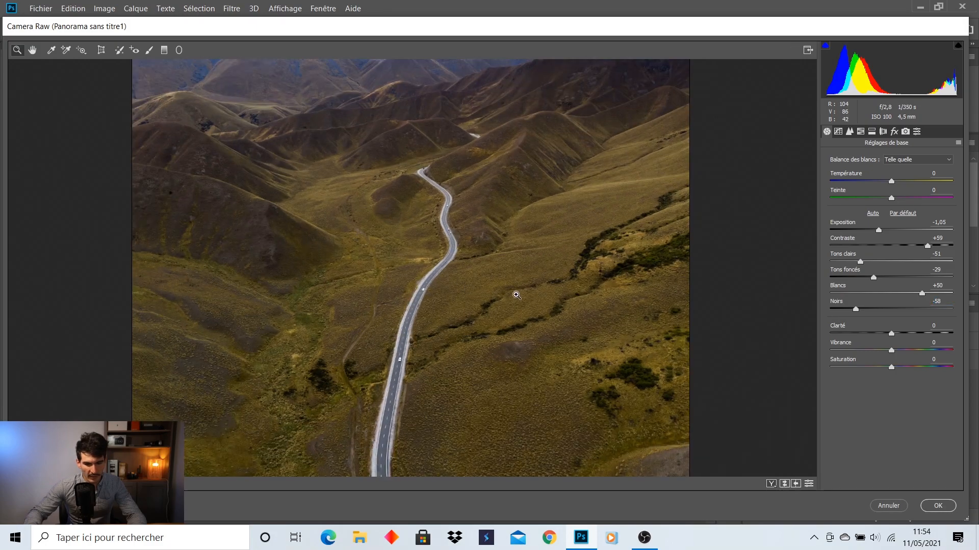
scroll(488, 295, down, 3)
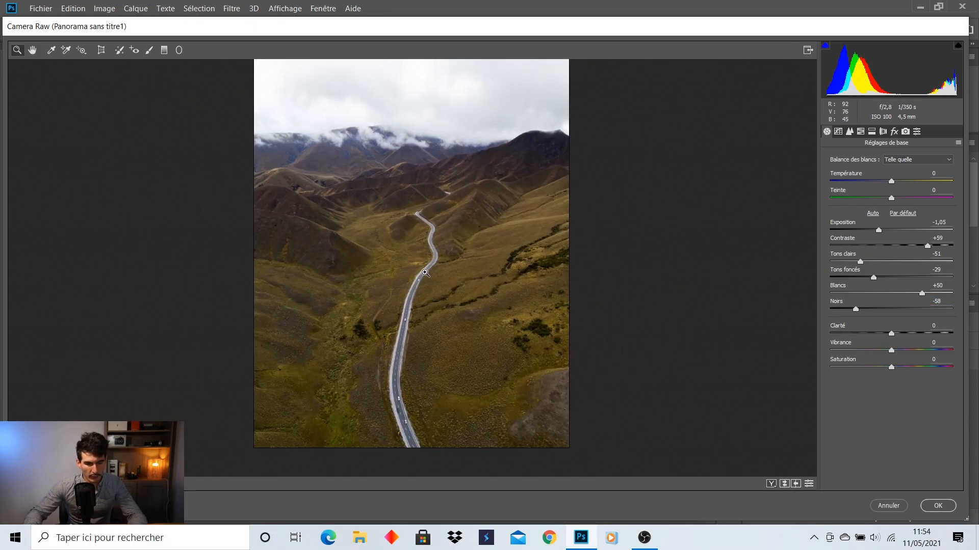
scroll(434, 273, up, 1)
scroll(435, 273, up, 1)
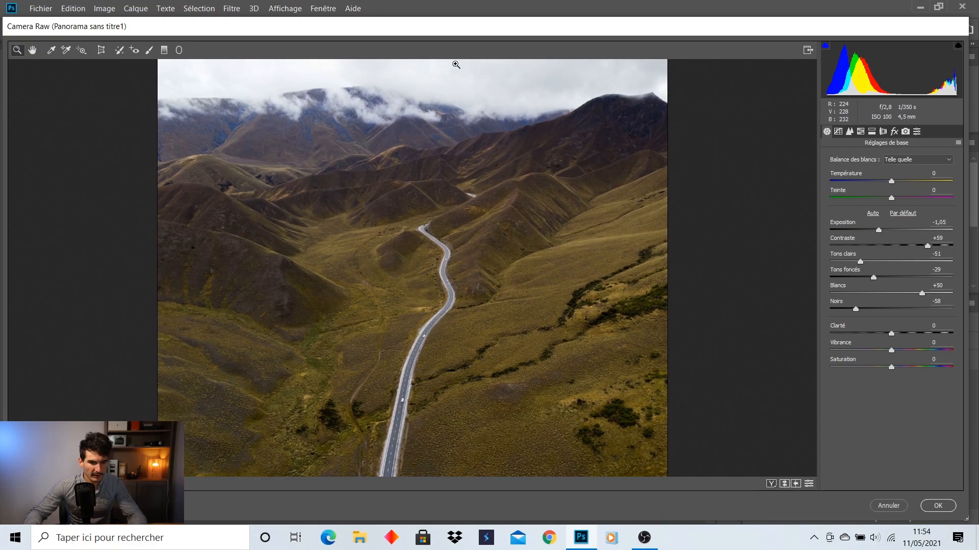
scroll(539, 125, down, 1)
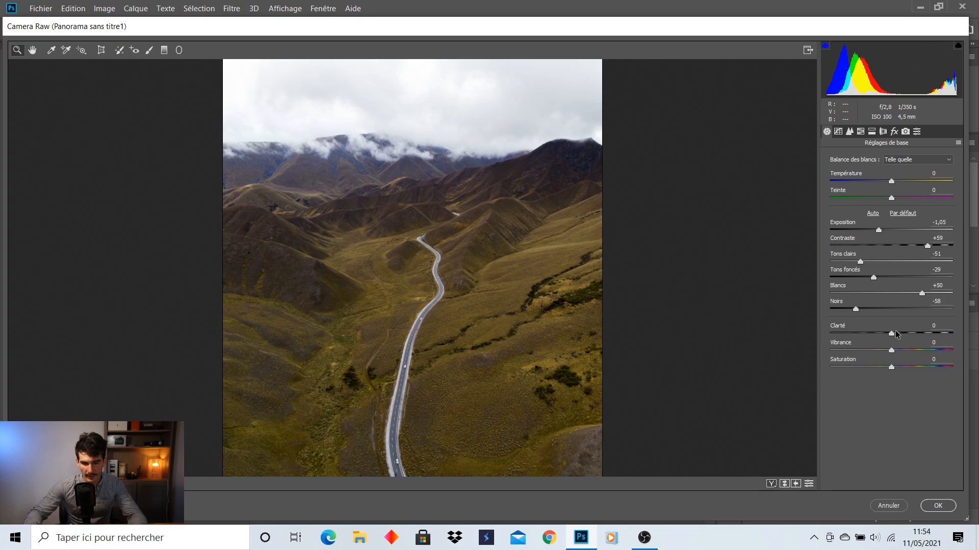
drag(892, 336, 896, 335)
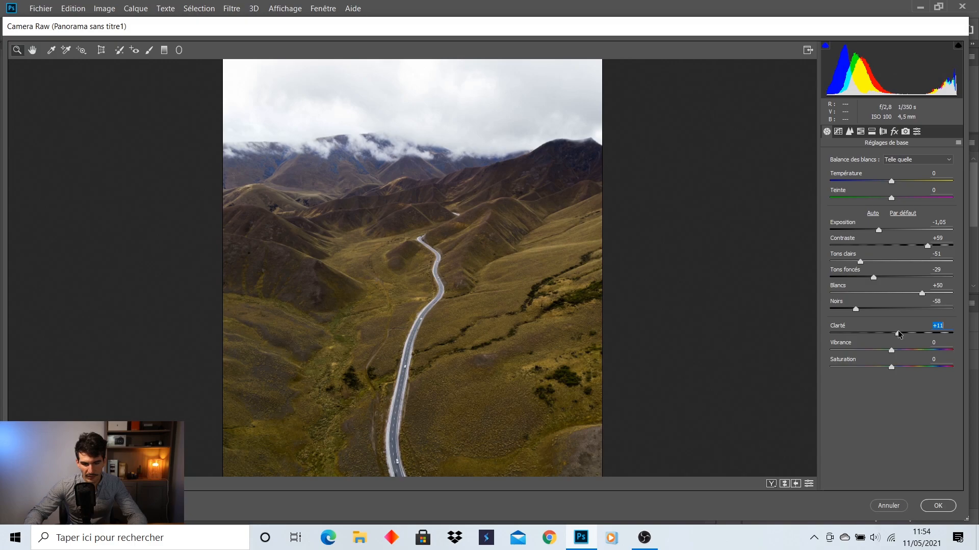
drag(891, 351, 882, 373)
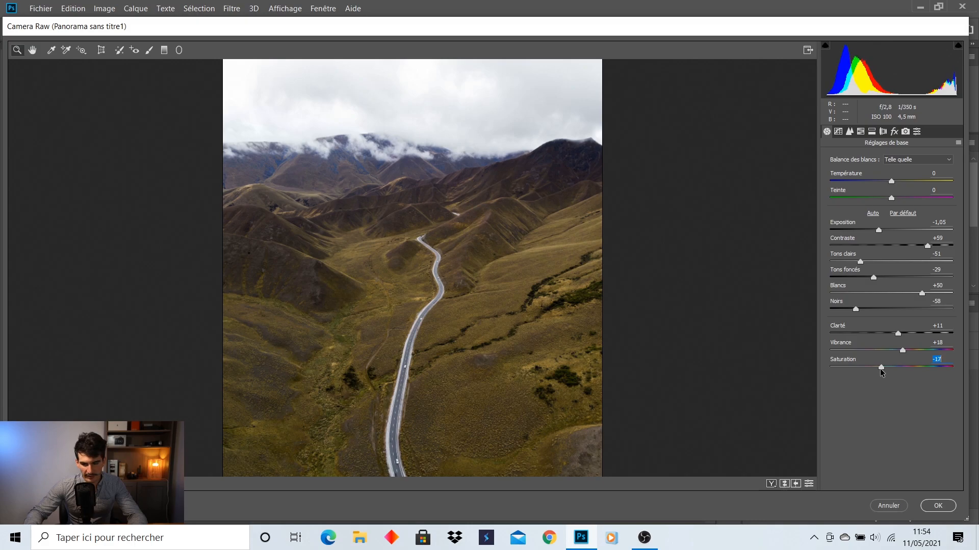
click(891, 182)
drag(891, 182, 888, 184)
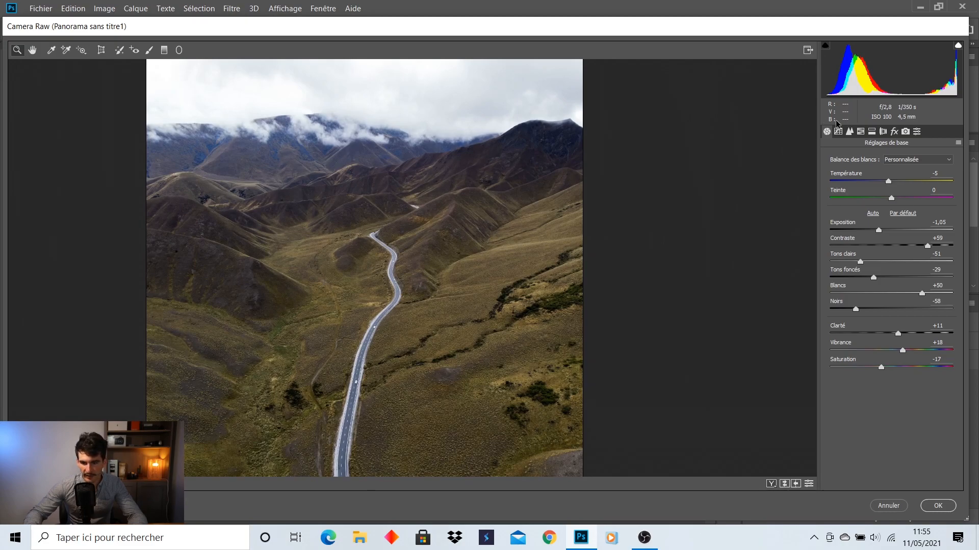
Step: Add shadow, midtone and highlight points to the RVB point tone curve and raise the highlight point at input 193 to output 202
click(841, 133)
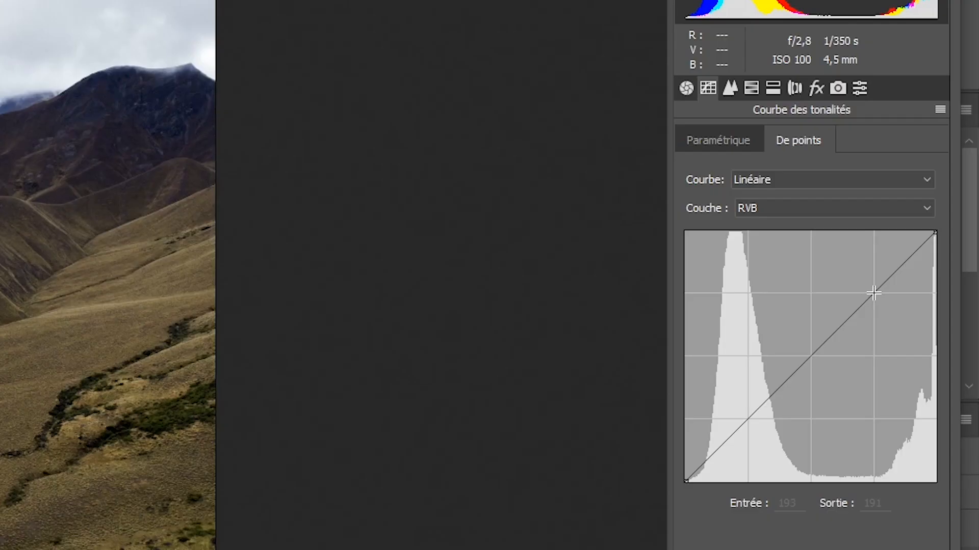
click(924, 238)
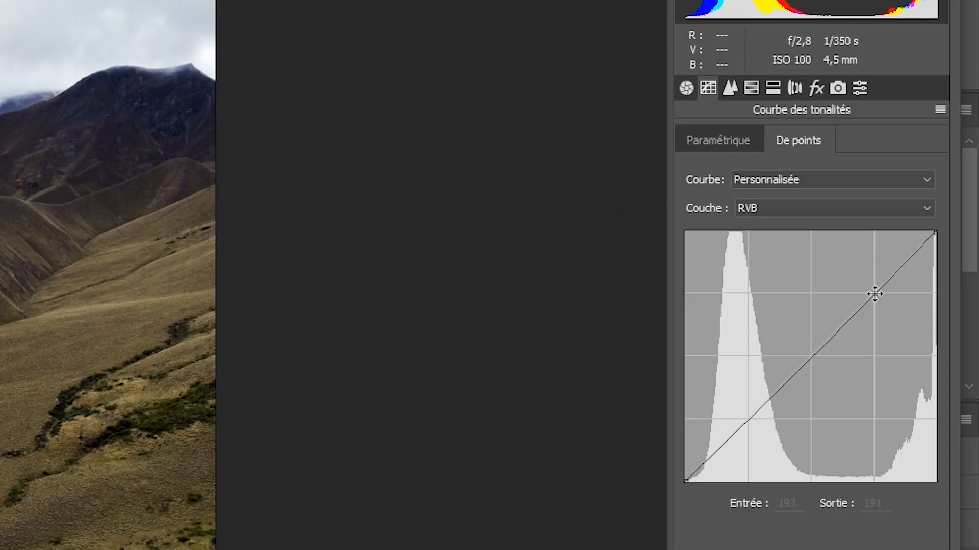
click(810, 356)
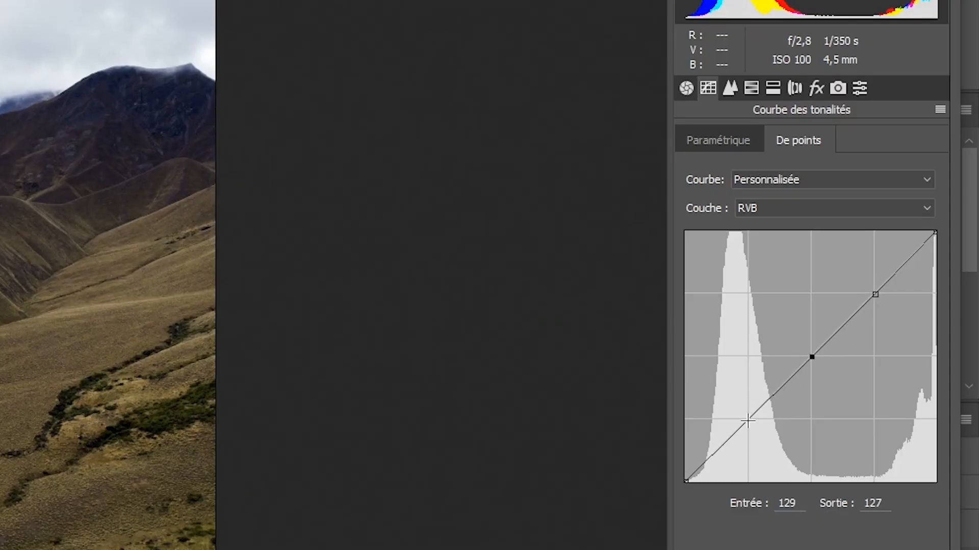
click(749, 421)
drag(874, 294, 873, 285)
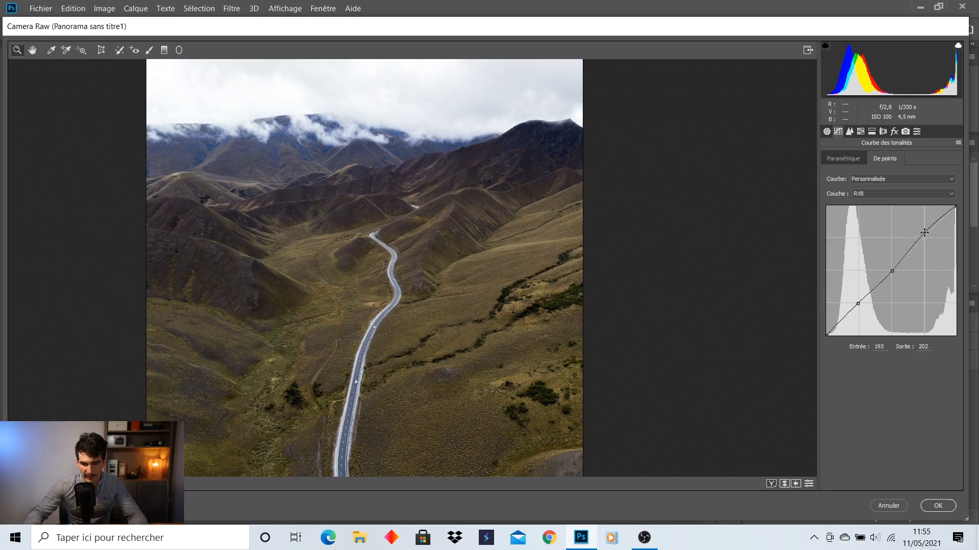
Step: Adjust the RVB tone curve's midtone point to input 129, output 129 and its shadow point to input 64, output 56
click(893, 272)
drag(893, 274, 891, 274)
drag(858, 305, 859, 308)
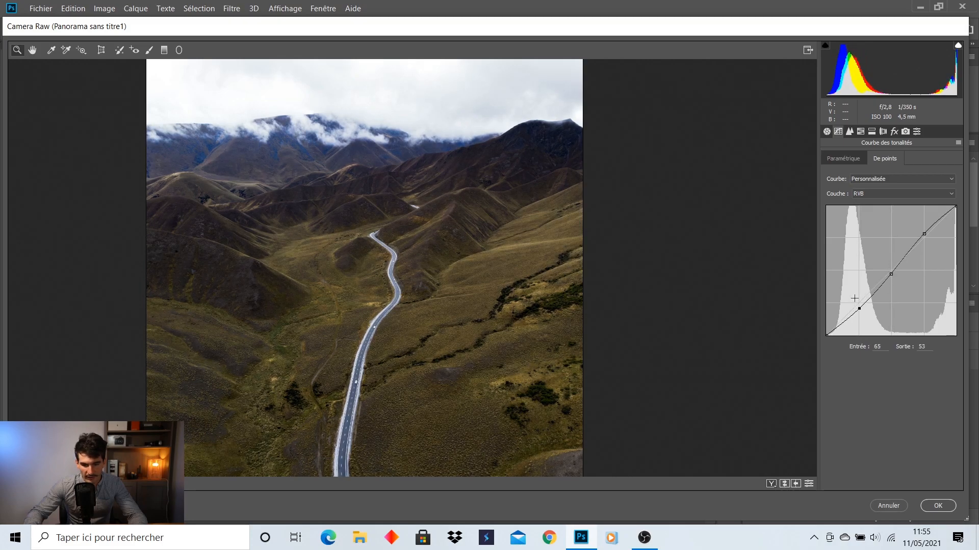
scroll(413, 278, down, 3)
scroll(412, 276, up, 2)
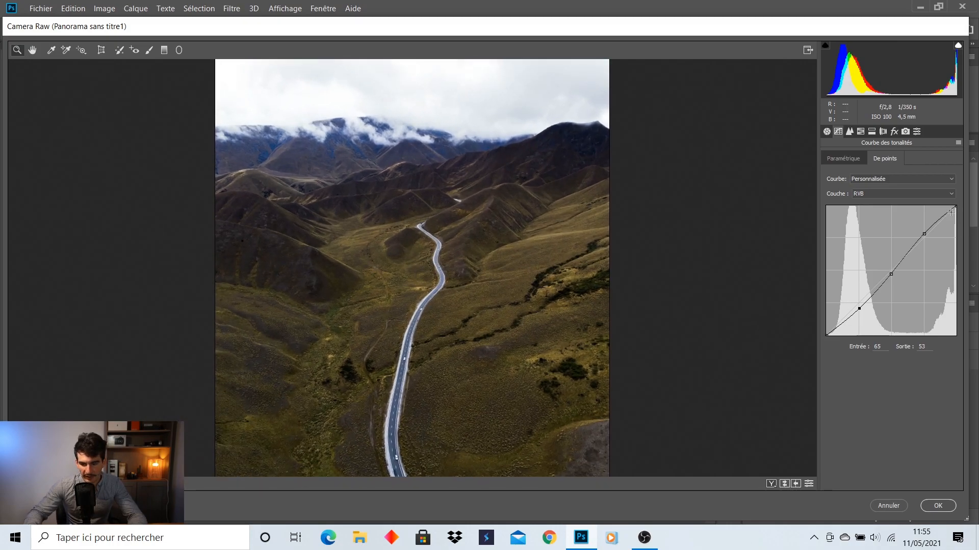
click(892, 273)
drag(891, 271, 892, 269)
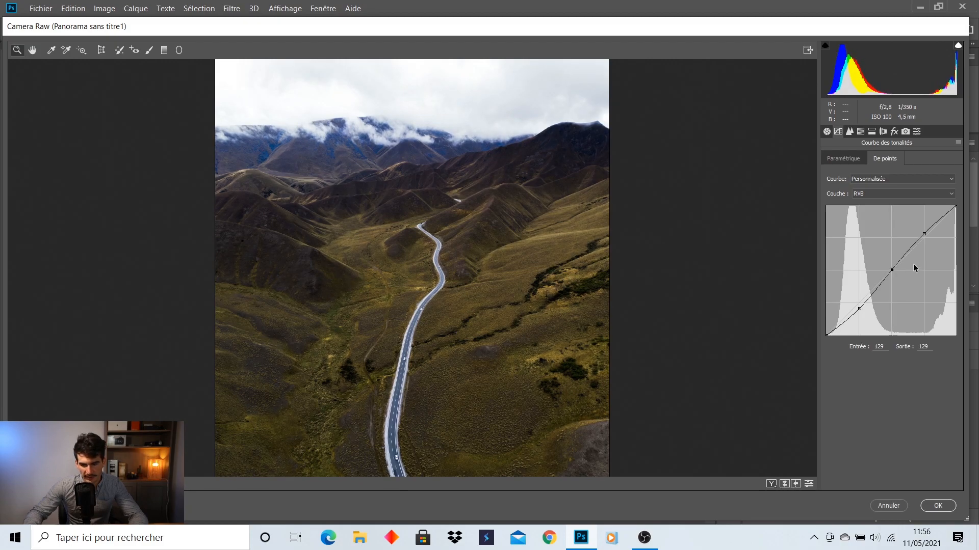
click(860, 308)
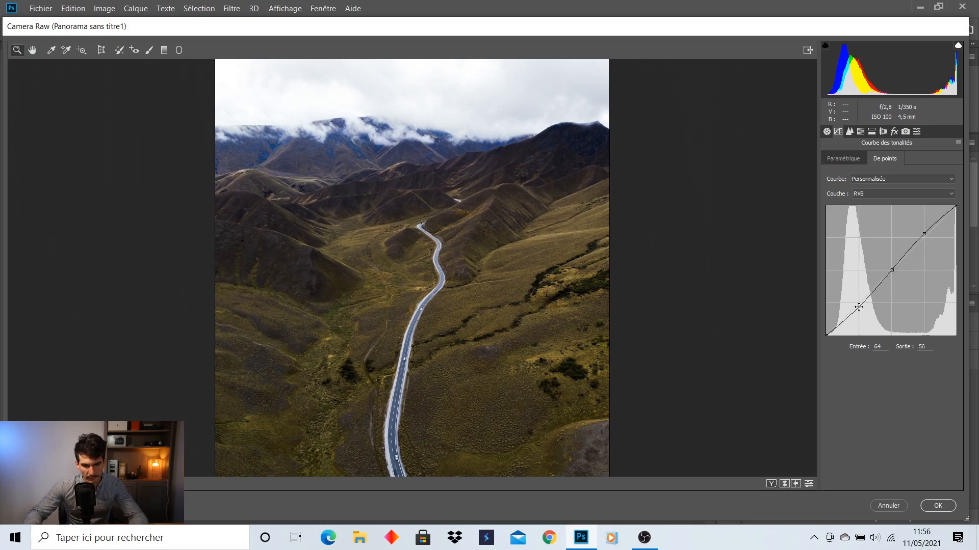
Step: Anchor points near both ends of the RVB curve, lift the black endpoint slightly and lower the white endpoint to output 253
click(833, 330)
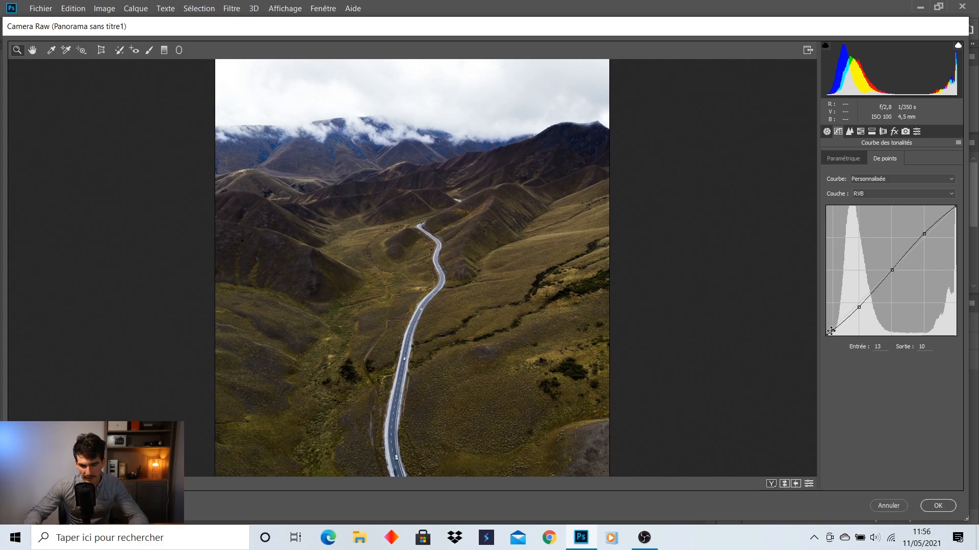
drag(831, 331, 821, 330)
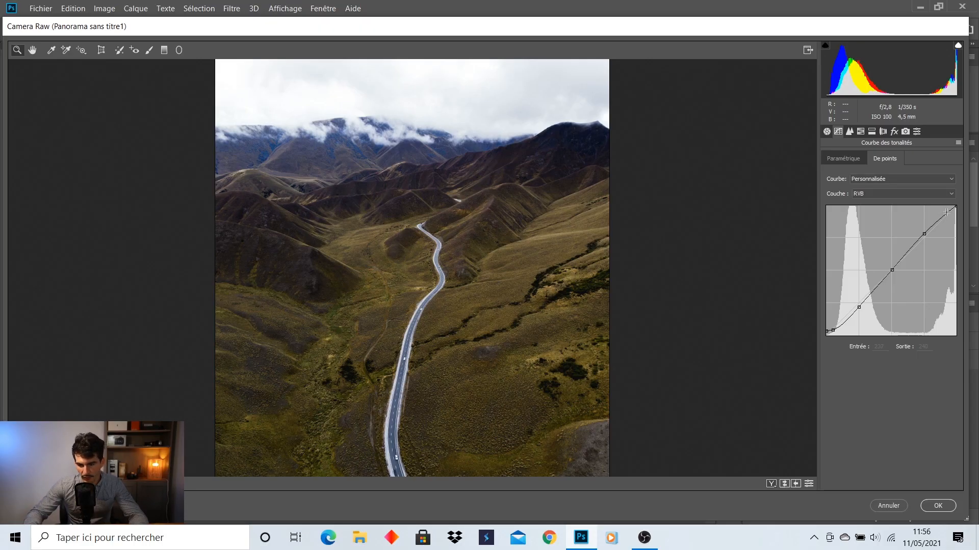
drag(946, 212, 956, 206)
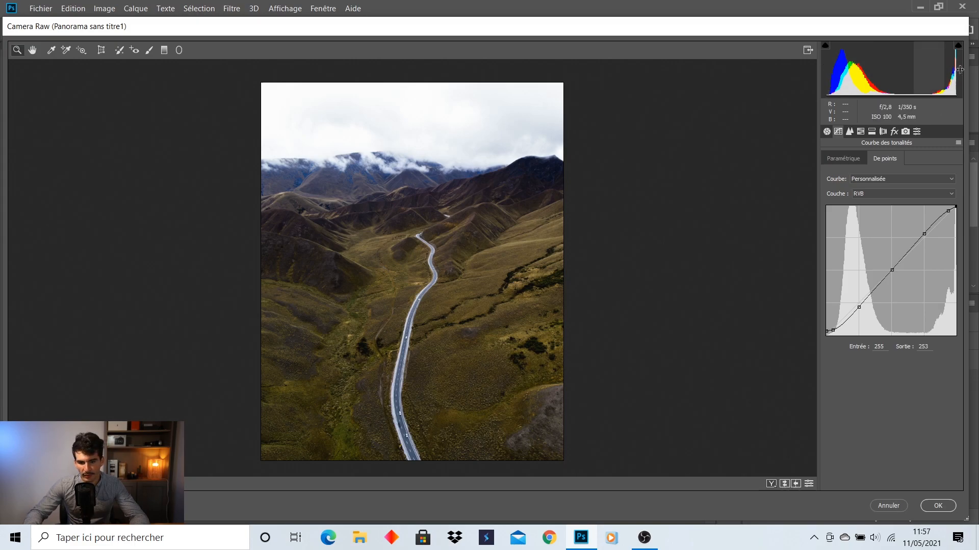
Step: Set the TSI Teinte values to Oranges +38, Jaunes +6, Verts +49, Violets -100 and Bleus +6
click(861, 131)
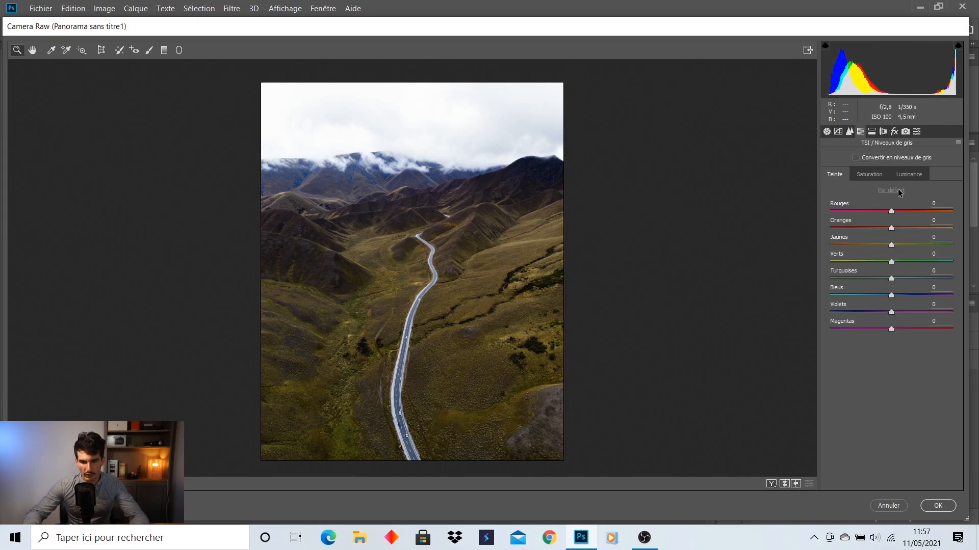
click(875, 176)
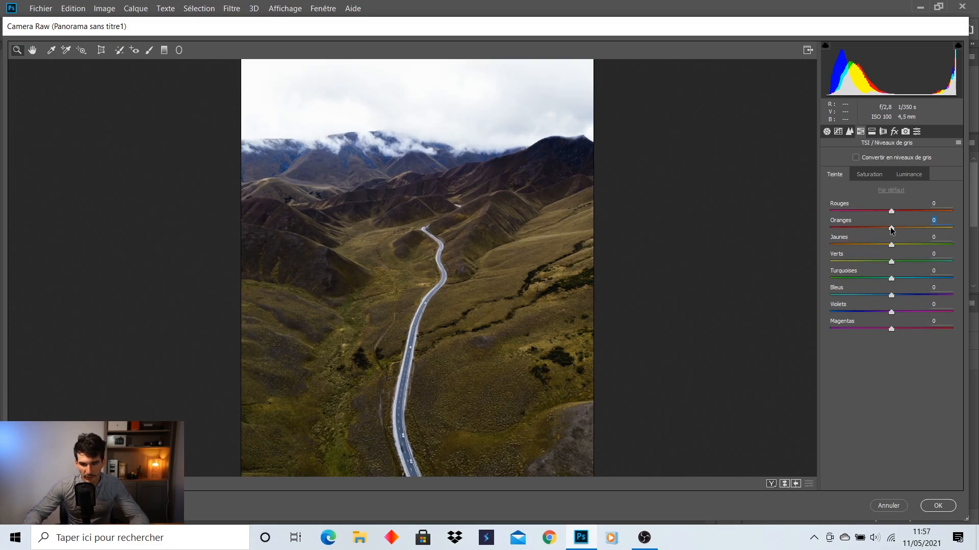
drag(892, 230, 904, 231)
drag(916, 228, 913, 229)
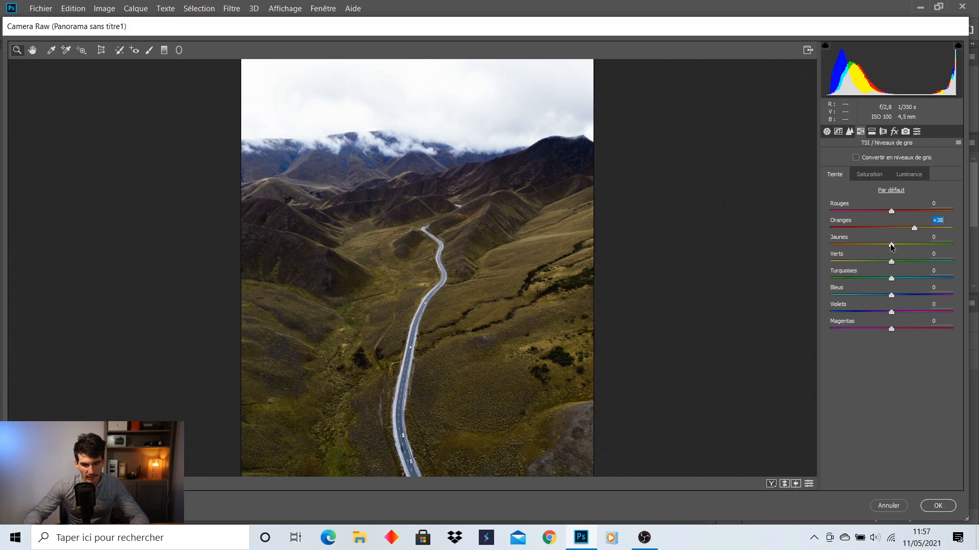
drag(889, 243, 937, 263)
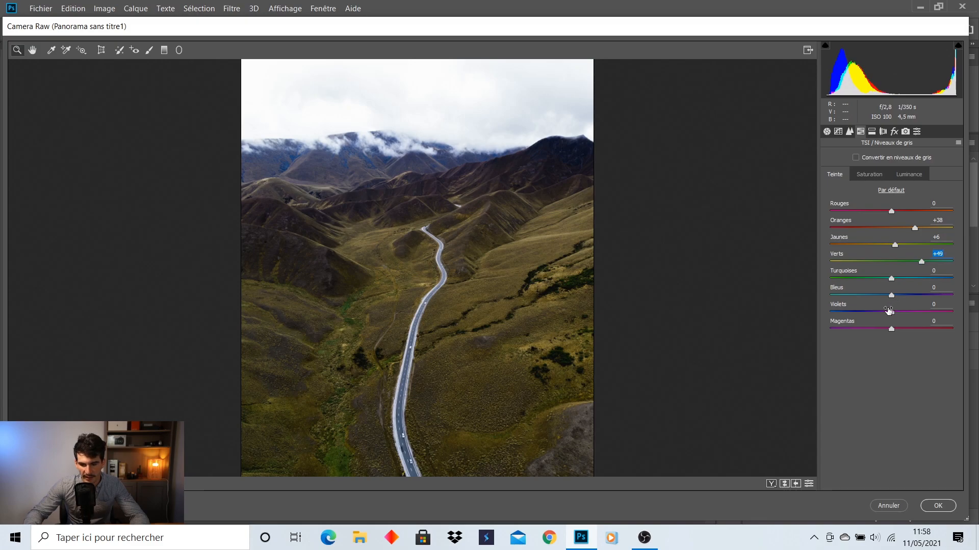
drag(890, 312, 542, 321)
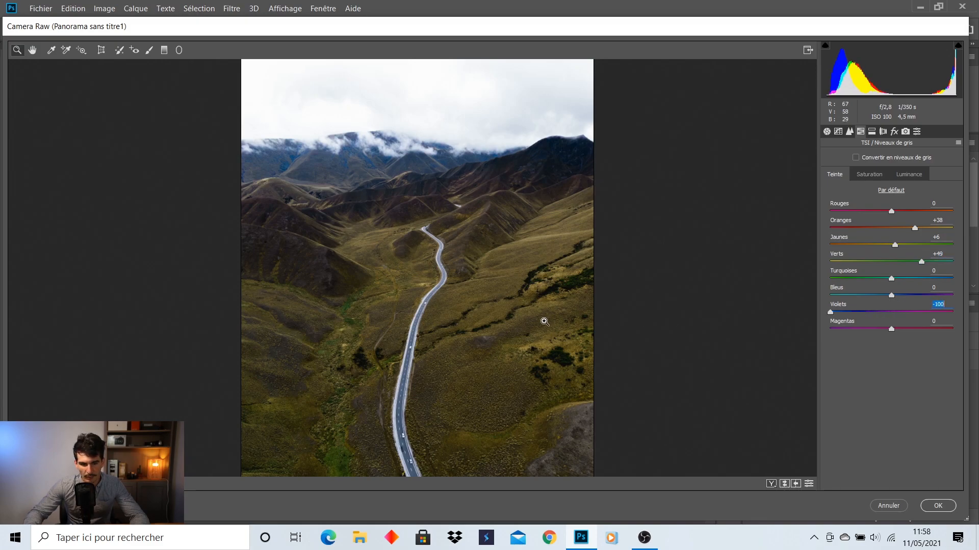
click(892, 295)
drag(891, 298, 896, 300)
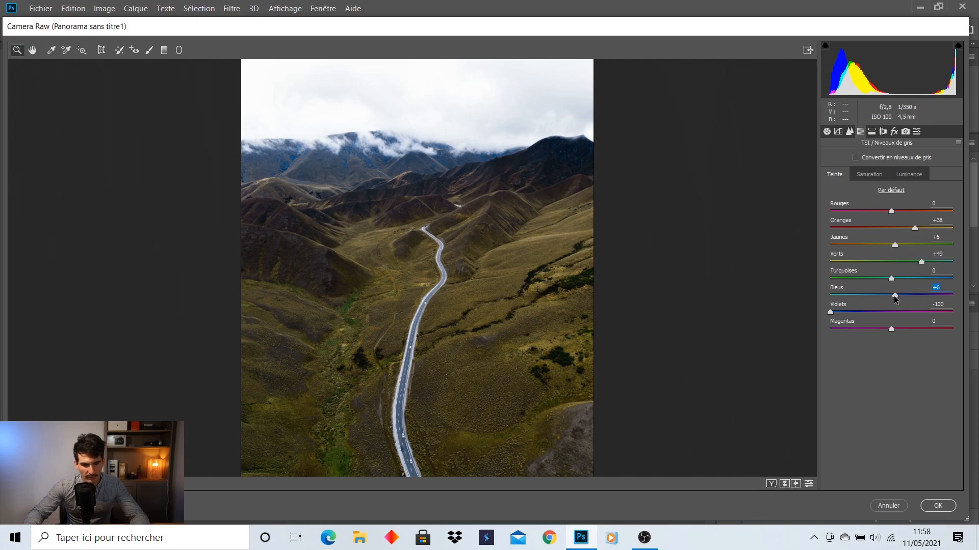
Step: Set the TSI Saturation values to Oranges -54, Jaunes +6, Verts -78, Bleus -23 and Violets -8
click(865, 176)
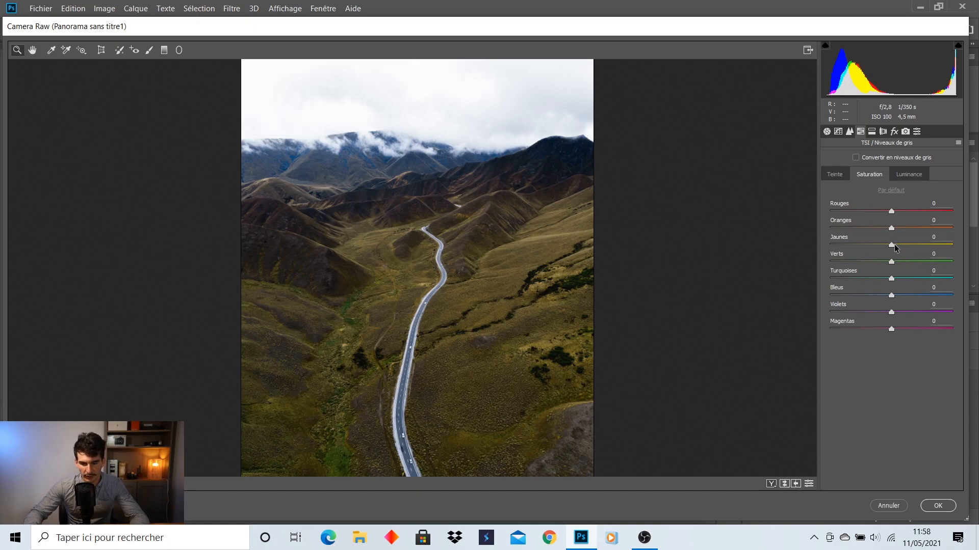
drag(891, 245, 844, 263)
drag(891, 227, 849, 228)
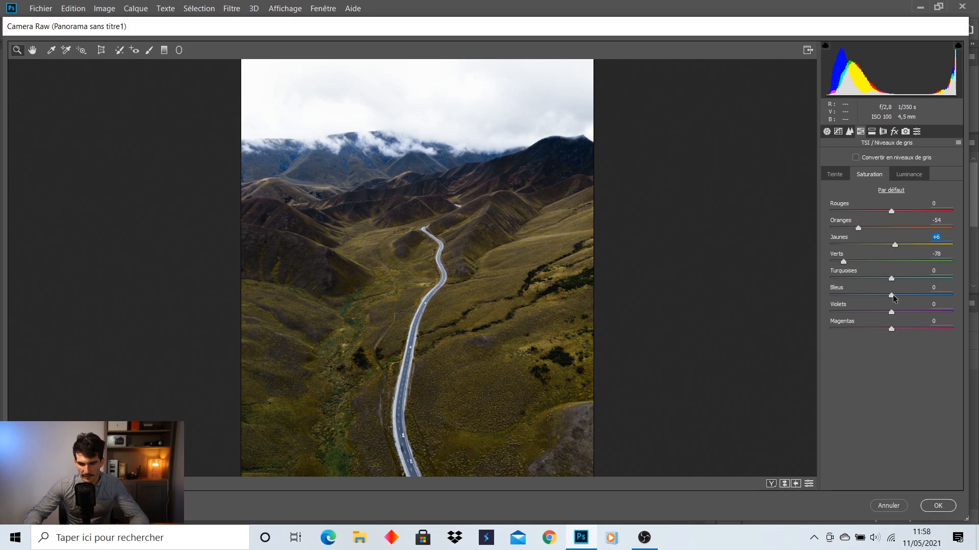
click(892, 295)
mouse_move(869, 296)
mouse_down()
mouse_move(879, 311)
mouse_move(859, 311)
mouse_move(886, 316)
mouse_move(865, 295)
mouse_move(875, 296)
mouse_up()
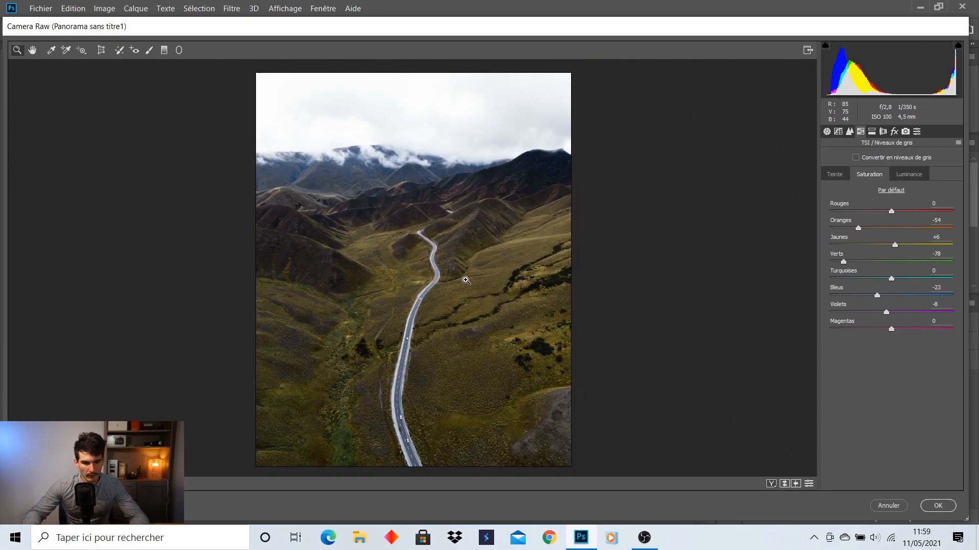
Step: Set the TSI Luminance values to Jaunes +38, Verts -83, Bleus -39 and Violets -14
click(908, 175)
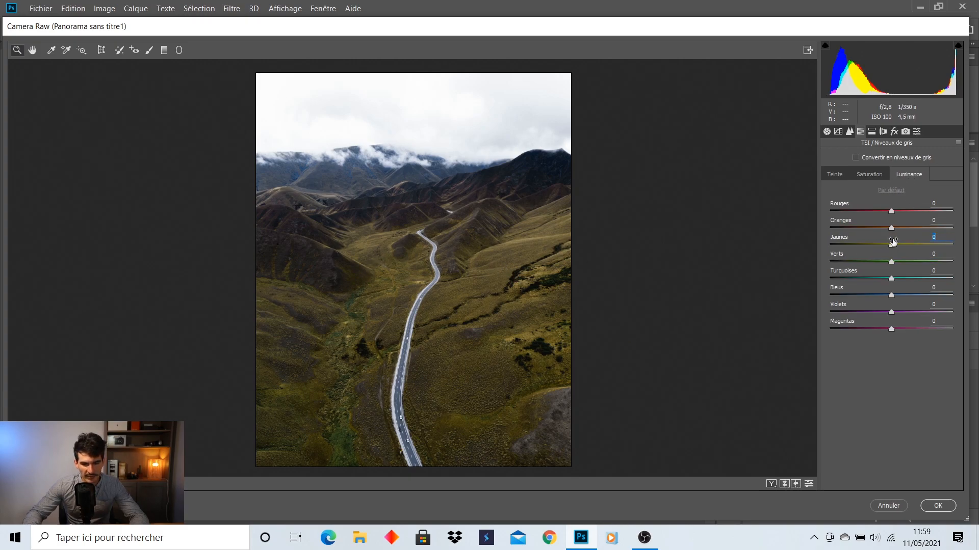
drag(891, 248, 840, 265)
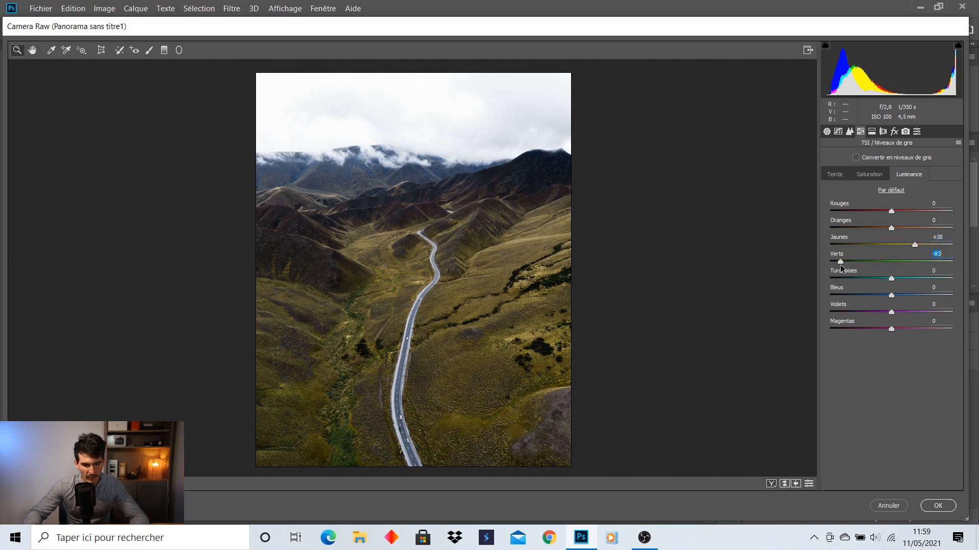
click(892, 296)
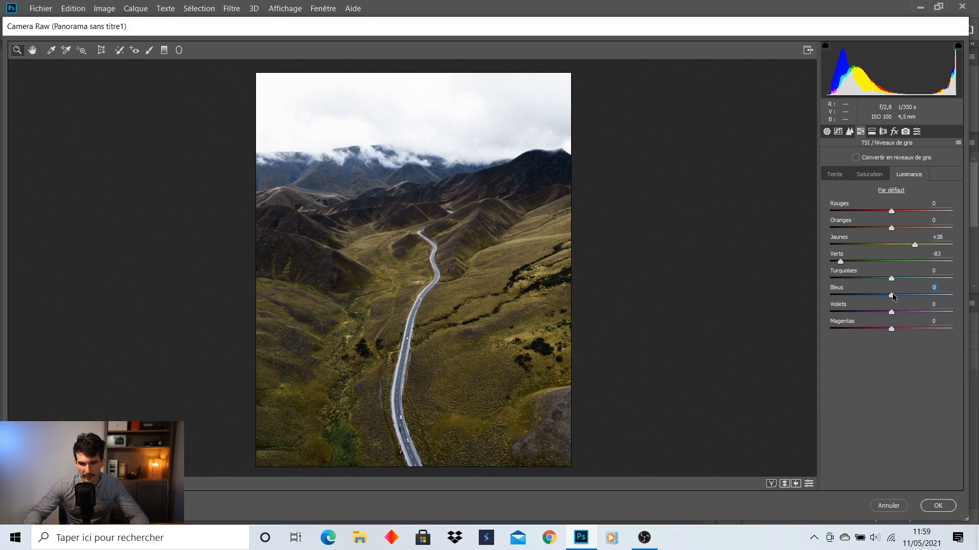
mouse_move(891, 298)
mouse_down()
mouse_move(854, 295)
mouse_move(883, 311)
mouse_up()
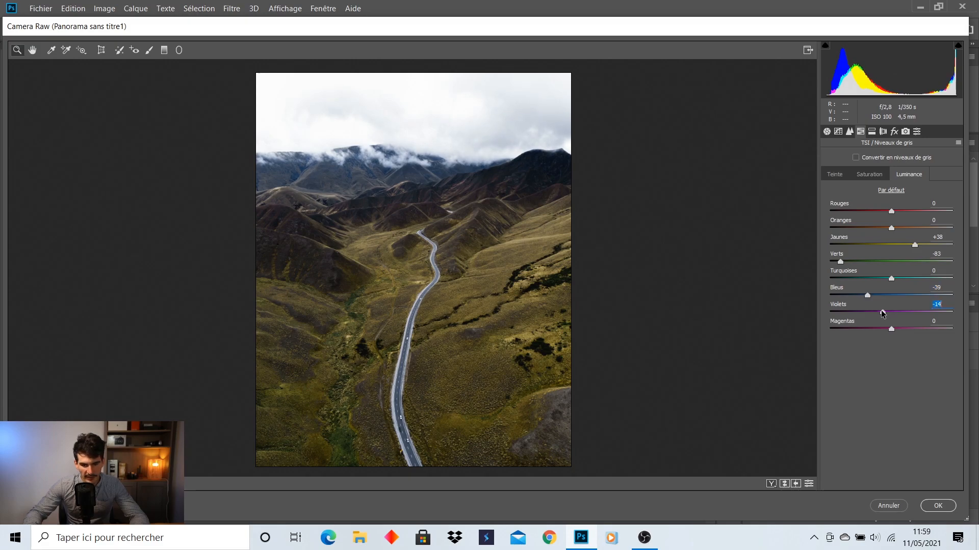
Step: Add a shadow point to the Bleu channel's point tone curve and raise it to about input 63, output 67
click(838, 132)
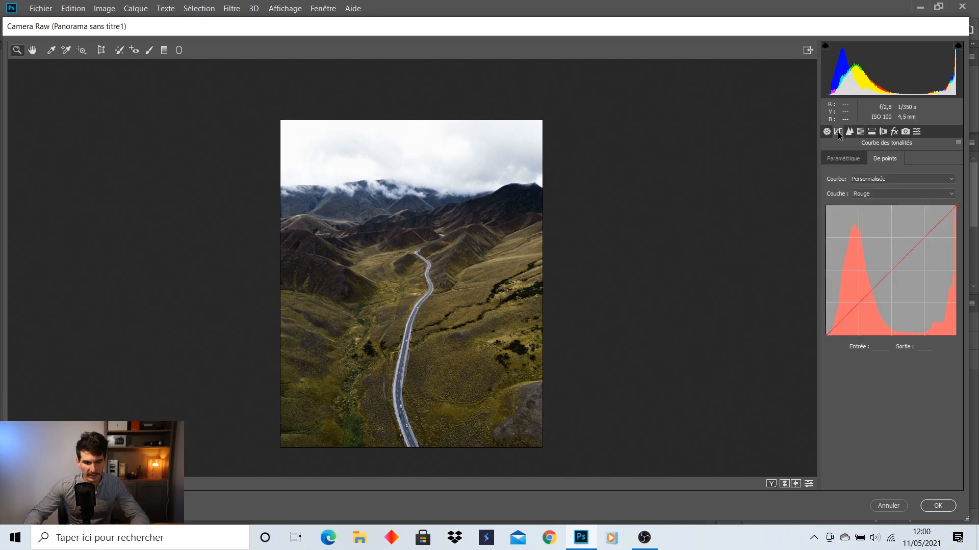
click(864, 196)
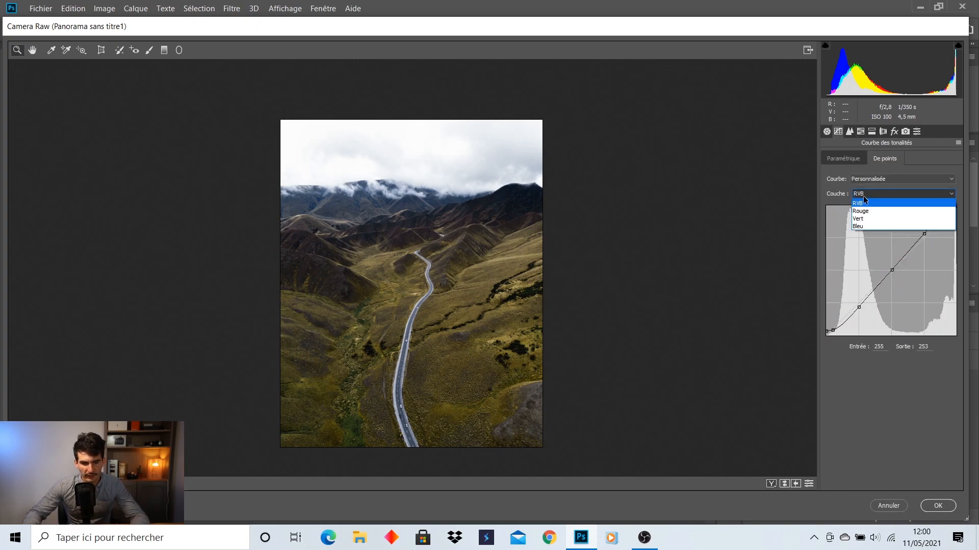
click(861, 226)
drag(858, 302, 857, 299)
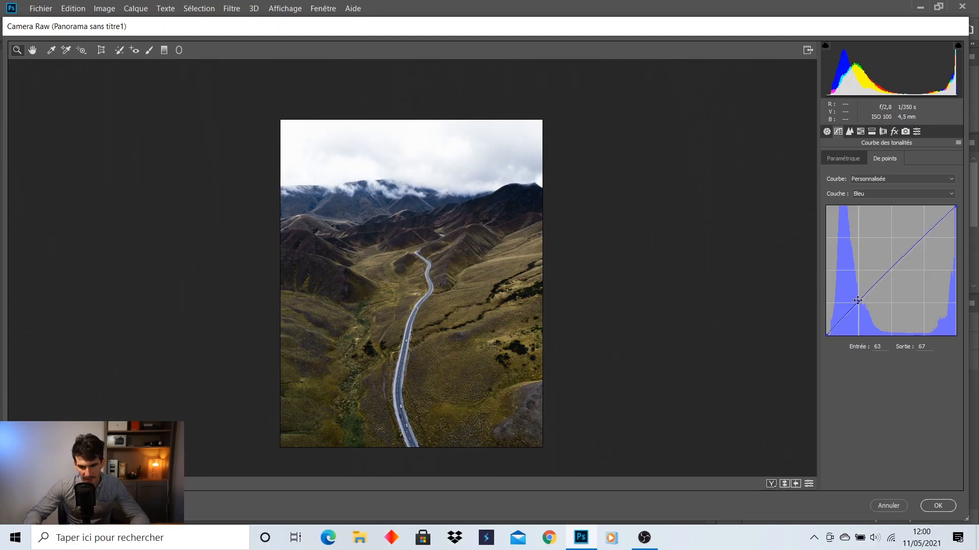
drag(794, 444, 793, 445)
Step: Add a shadow point to the Rouge channel's tone curve and lower it to input 63, output 60
click(860, 195)
click(867, 213)
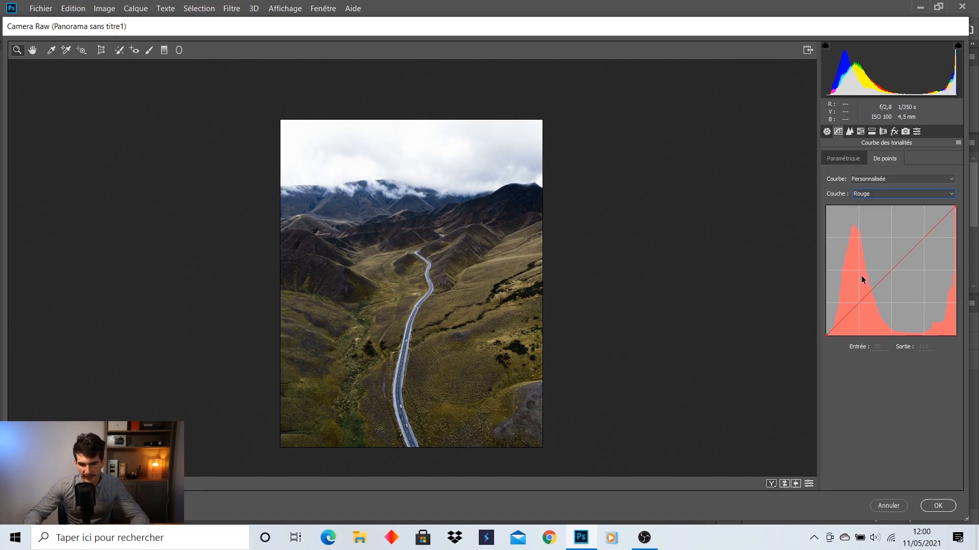
drag(859, 303, 858, 305)
click(424, 297)
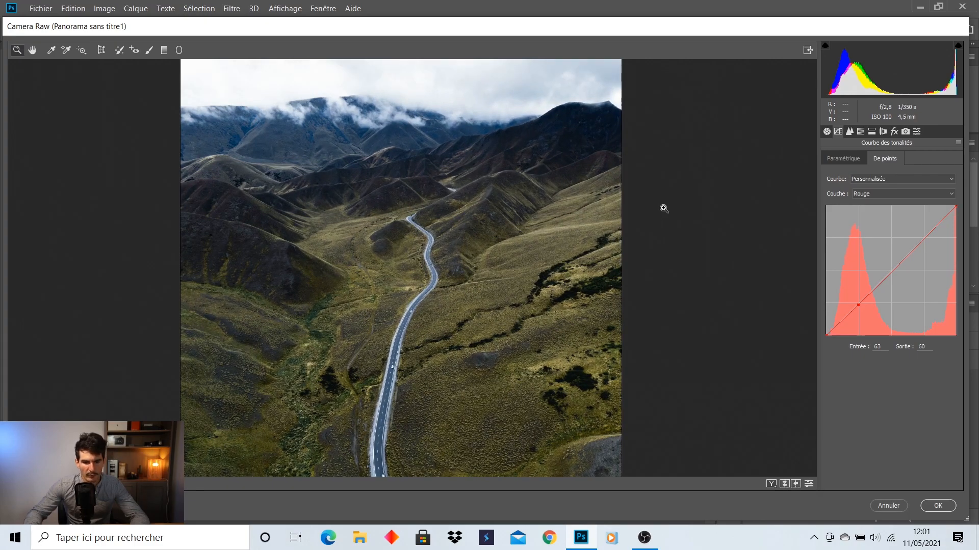
Step: Raise the TSI Saturation of Jaunes to +19 and of Oranges to -34
click(860, 132)
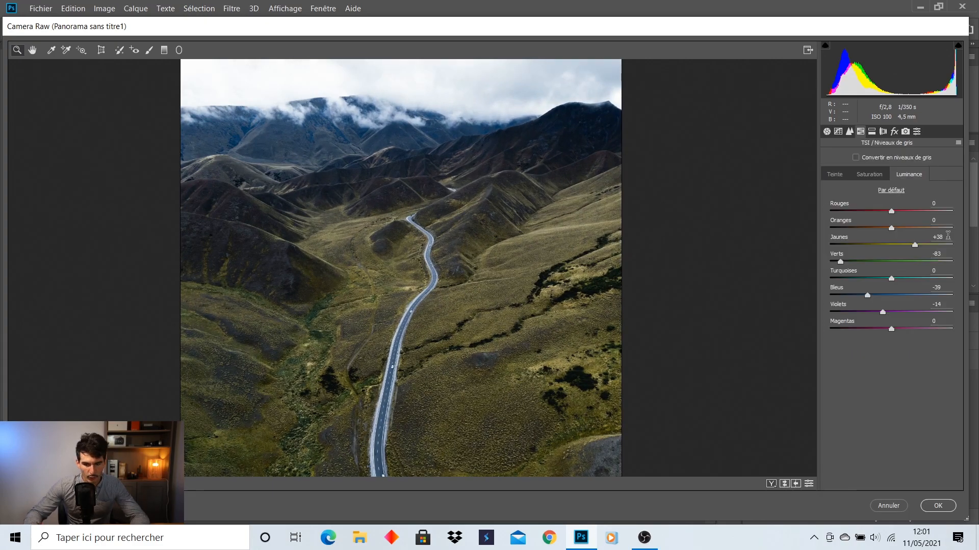
click(871, 175)
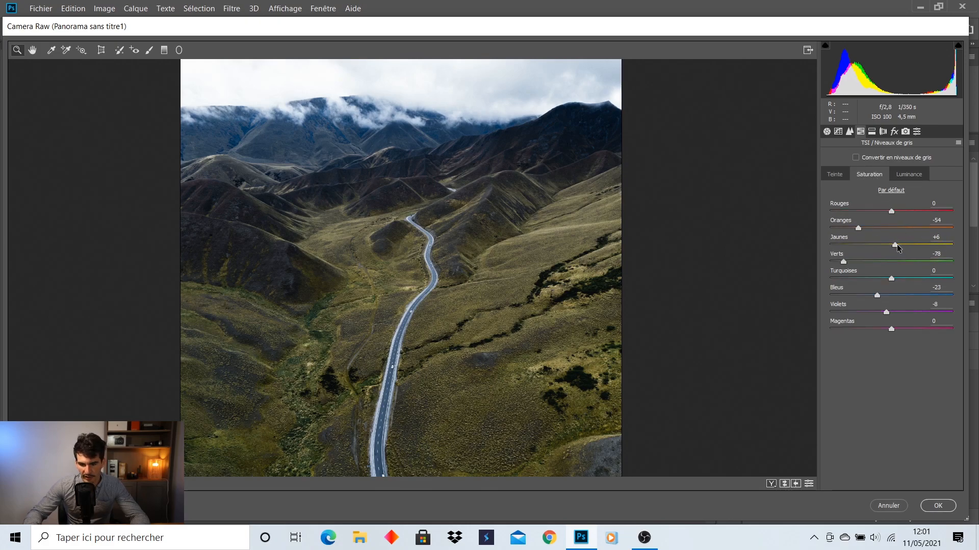
drag(895, 245, 919, 243)
click(844, 262)
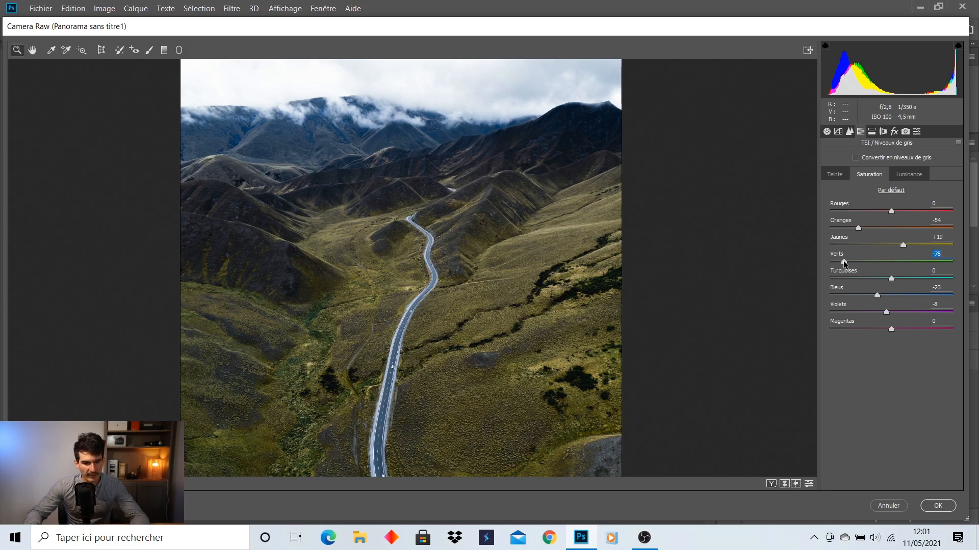
drag(858, 228, 886, 233)
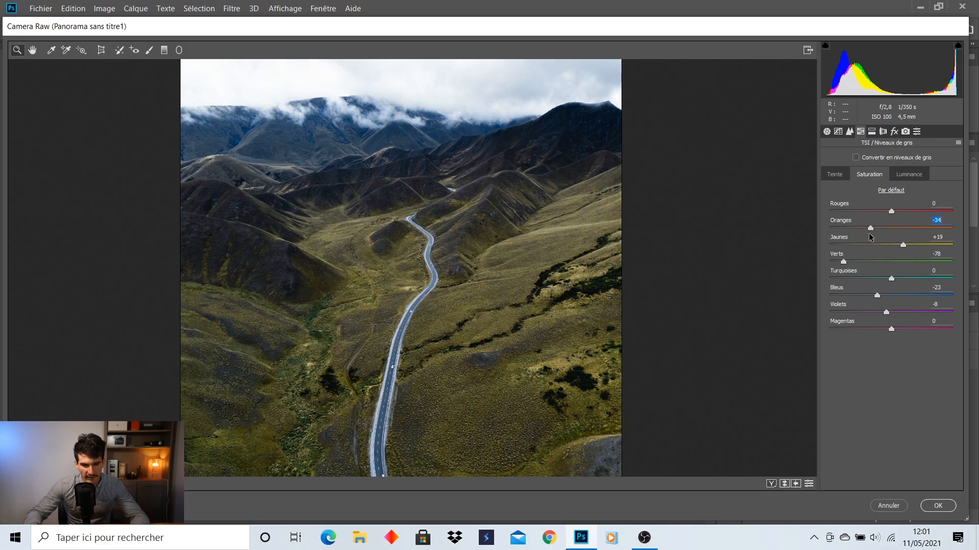
click(909, 174)
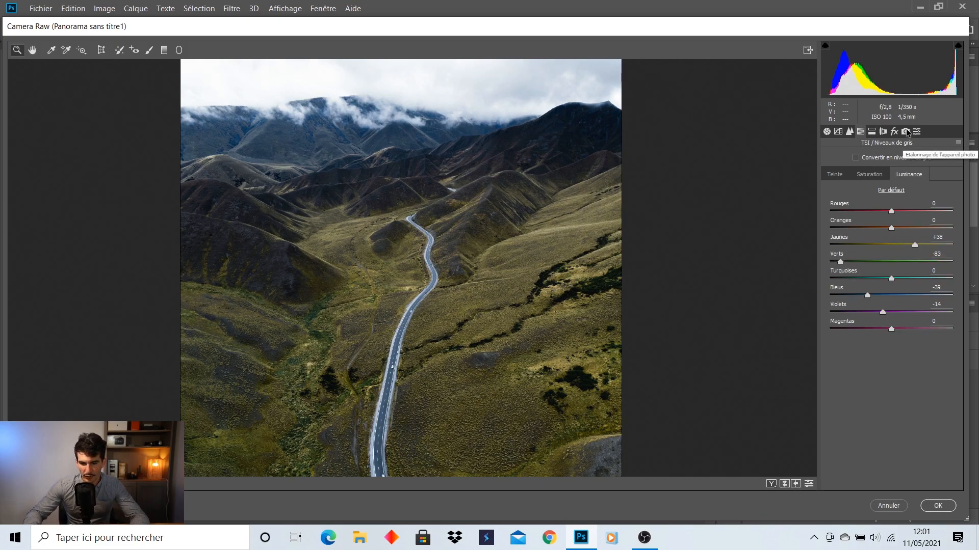
Step: In the camera calibration, set Bleu primaire Saturation to +65 and try its Teinte at -100 before resetting it to 0
click(906, 132)
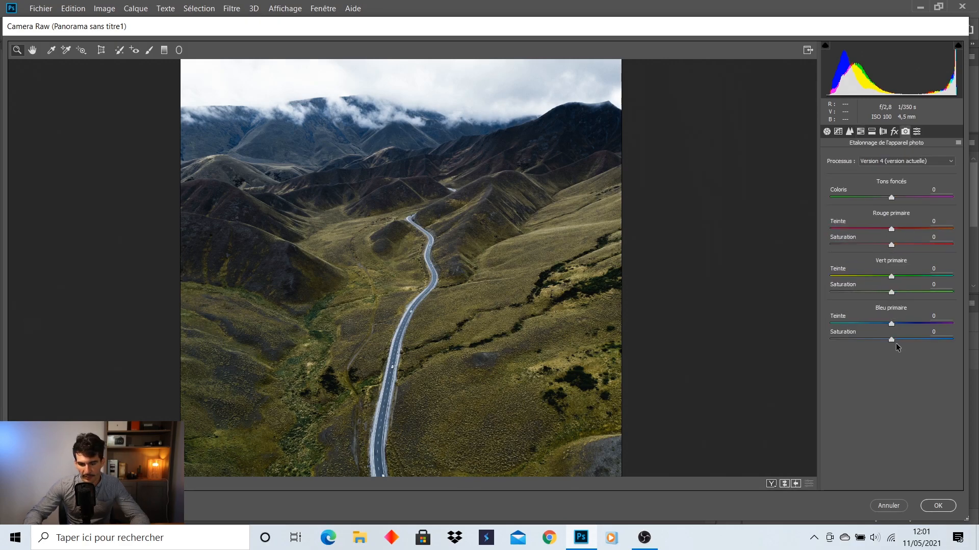
drag(892, 340, 930, 349)
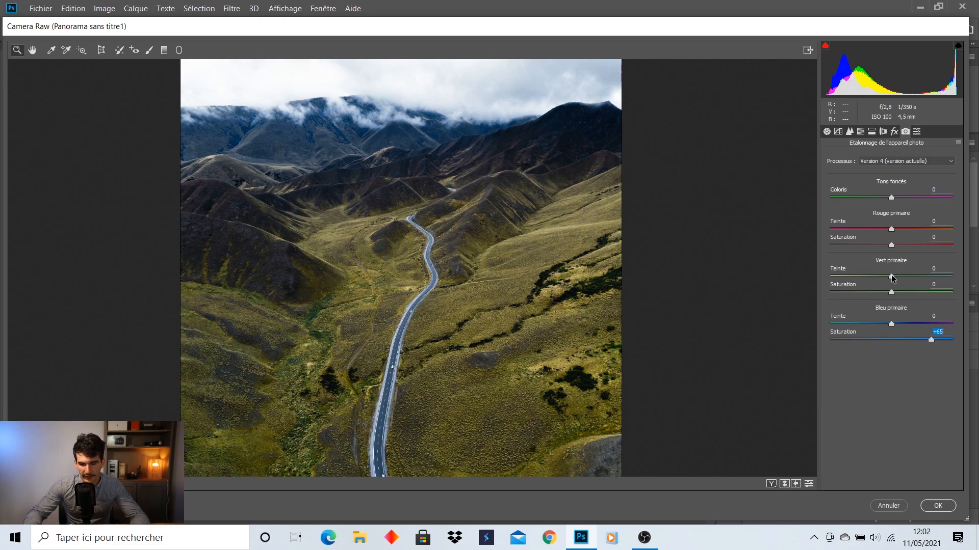
drag(891, 323, 818, 339)
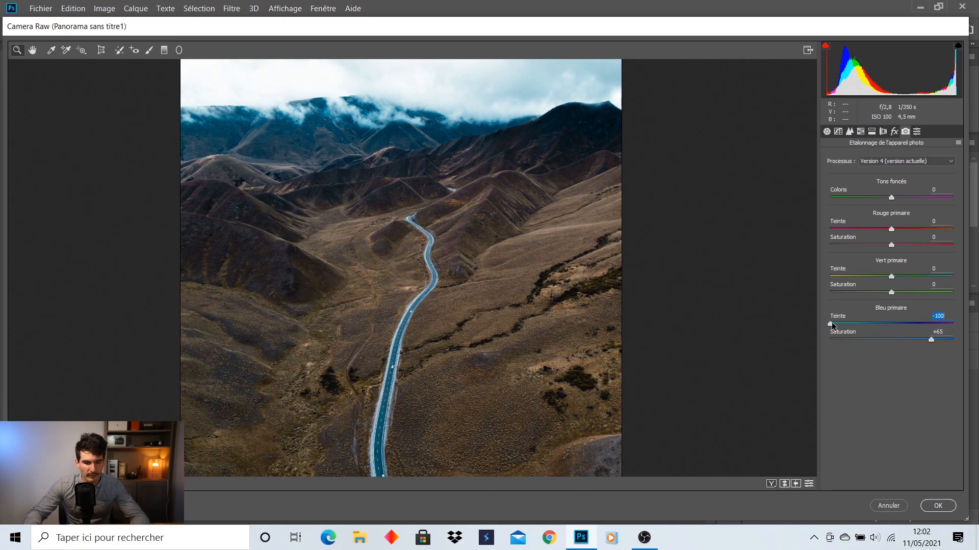
double_click(830, 323)
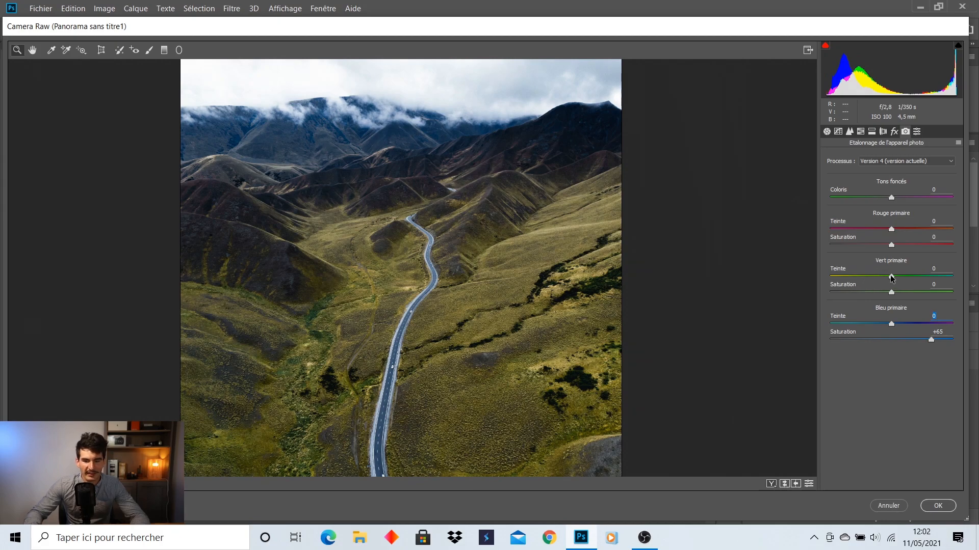
Step: Set the calibration's Vert primaire Teinte to +28 and Rouge primaire Teinte to -18
drag(892, 277, 908, 276)
drag(891, 228, 881, 230)
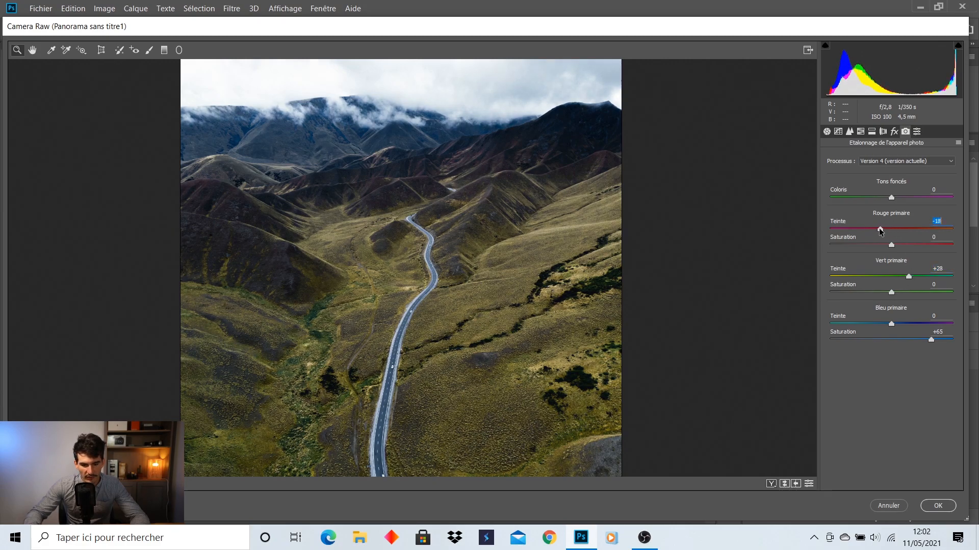
Step: In the camera calibration, set Rouge primaire Saturation to -53 and Vert primaire Saturation to +67
click(892, 293)
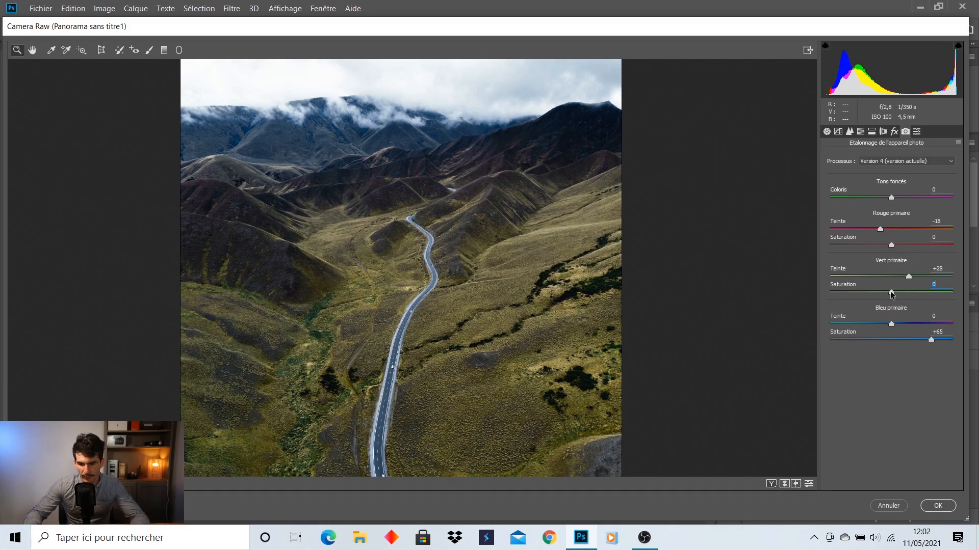
drag(891, 294, 903, 294)
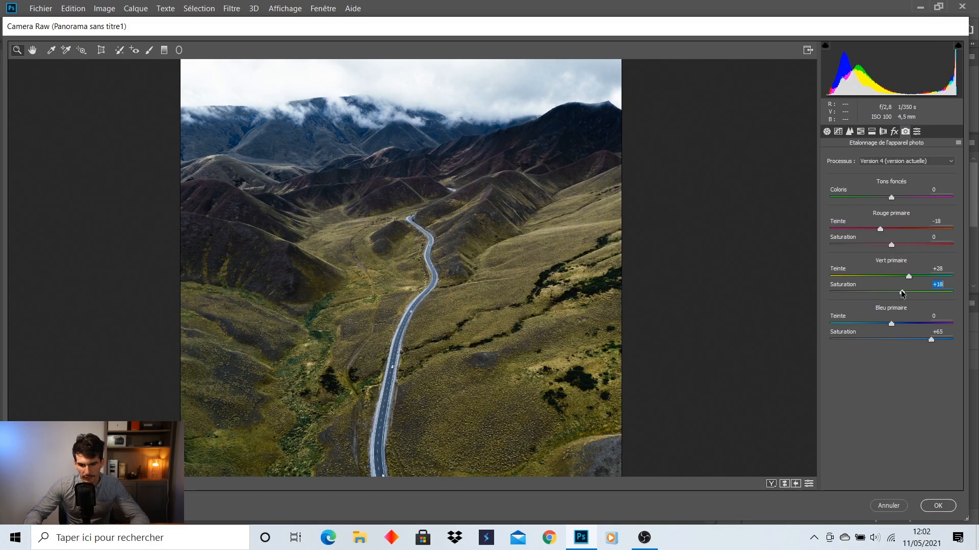
mouse_move(891, 245)
mouse_down()
mouse_move(917, 245)
mouse_move(872, 246)
mouse_up()
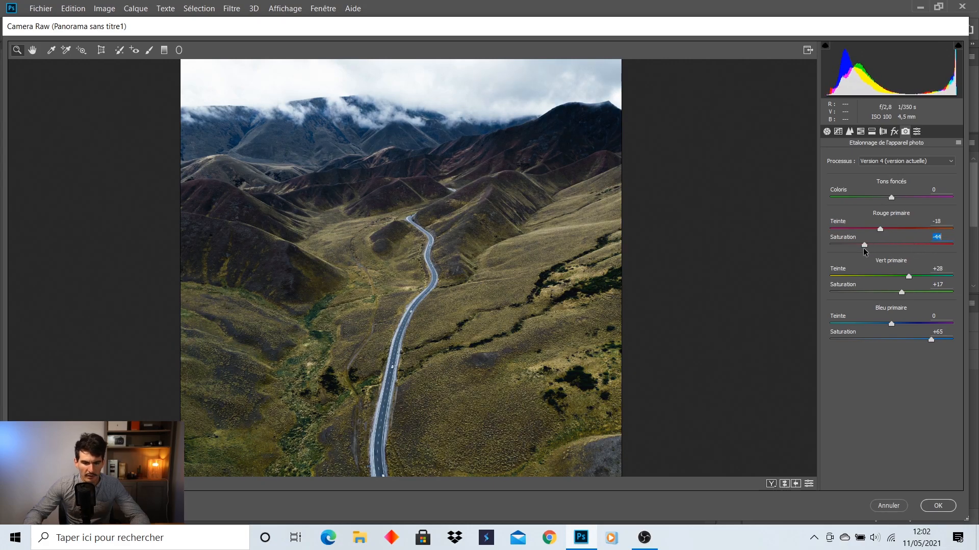
drag(871, 246, 858, 246)
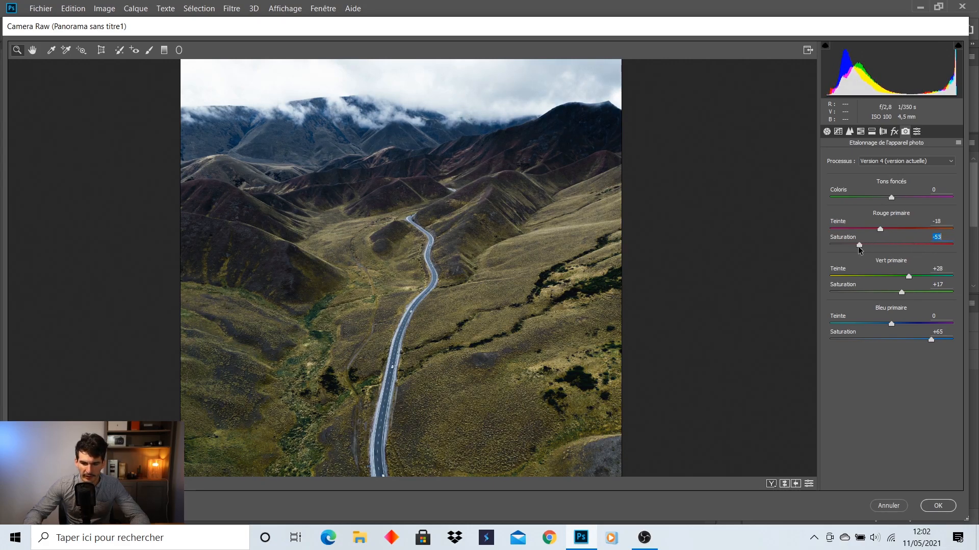
drag(901, 293, 931, 293)
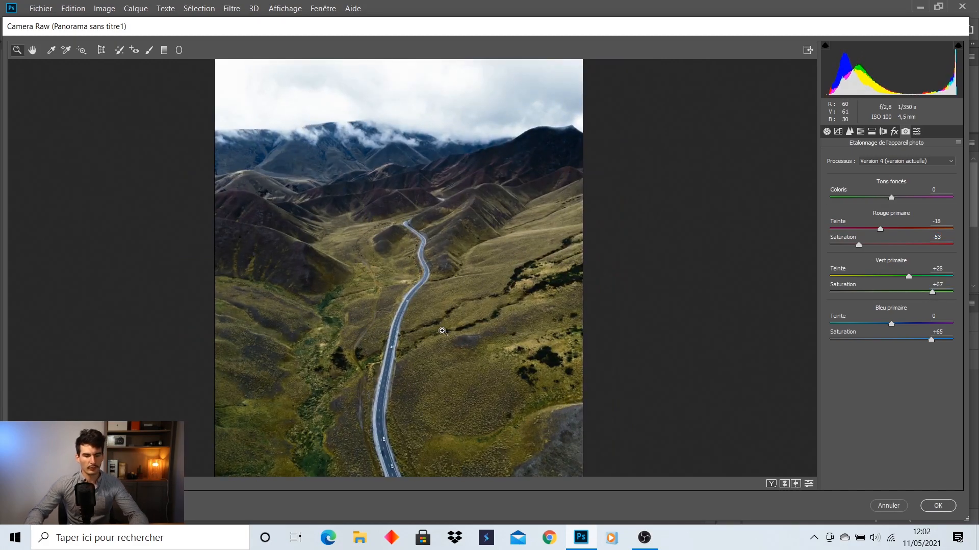
Step: Add a graduated filter from the sky's upper edge down to the mountains, with Exposition -1,05 and Tons clairs -37
click(164, 50)
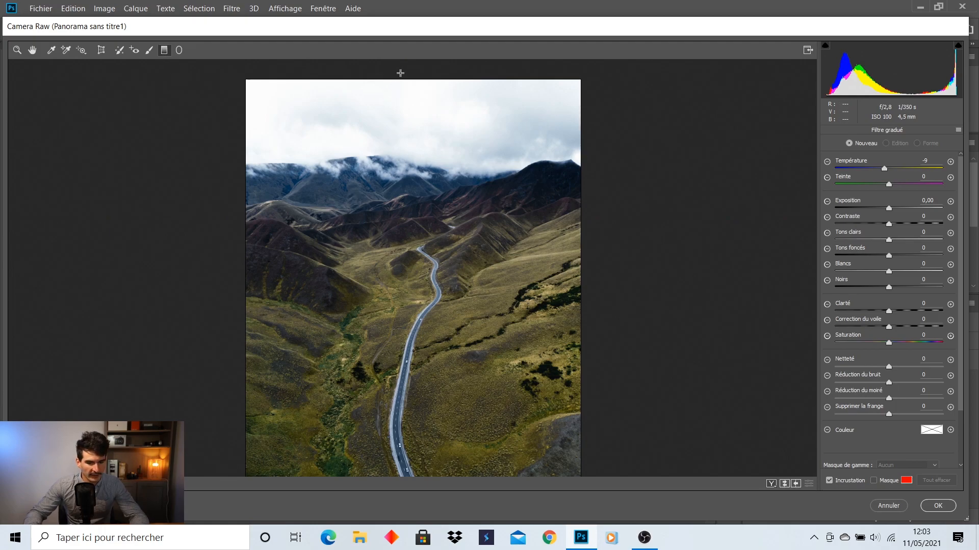
drag(404, 73, 408, 198)
drag(886, 210, 877, 209)
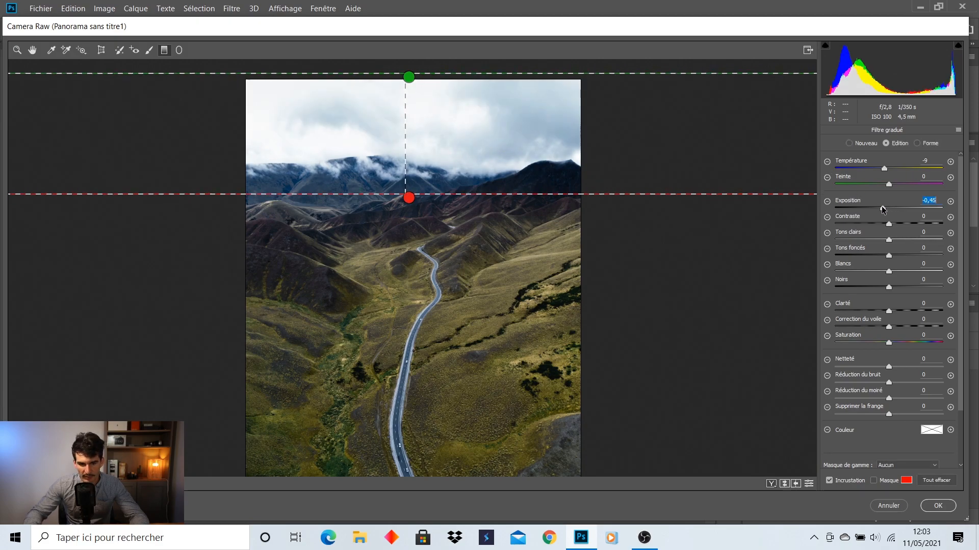
drag(877, 209, 875, 208)
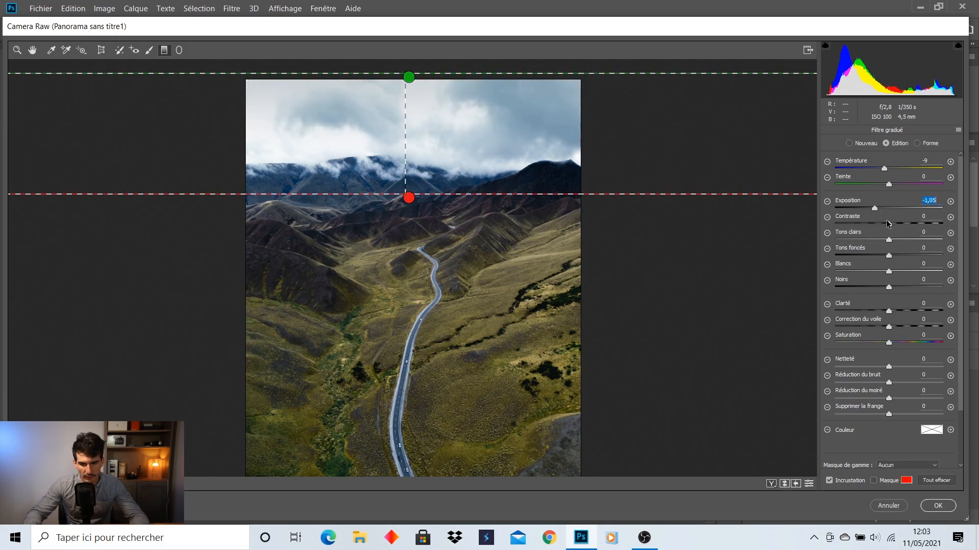
drag(890, 241, 870, 240)
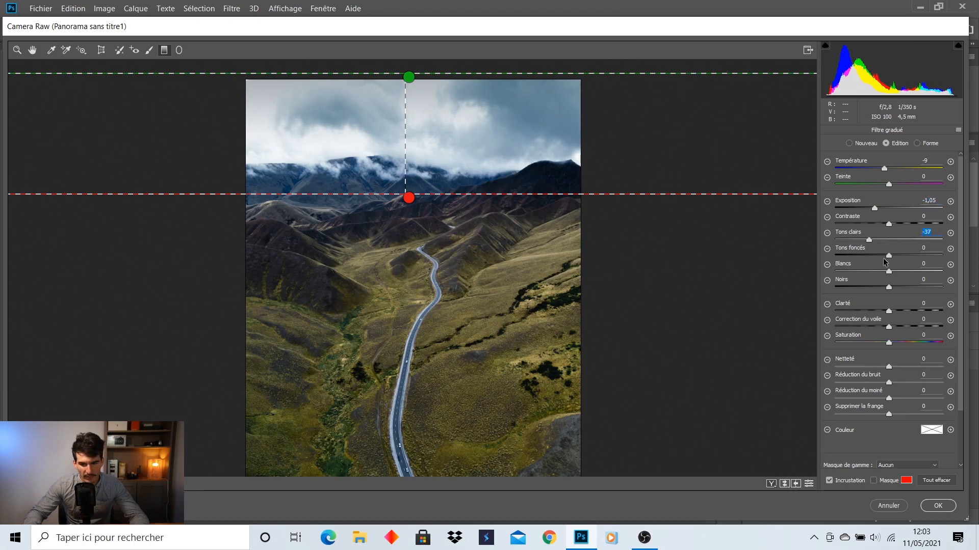
Step: Set the sky graduated filter's Clarté to -27, Contraste to -19 and Correction du voile to -10, and fine-tune its Exposition
click(889, 311)
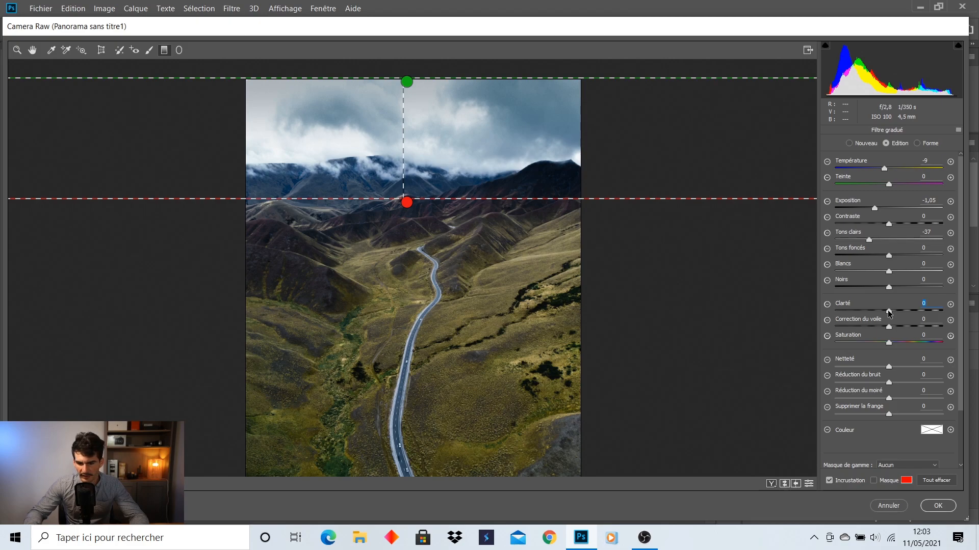
drag(890, 312, 876, 313)
drag(890, 225, 879, 226)
click(888, 325)
drag(888, 325, 847, 328)
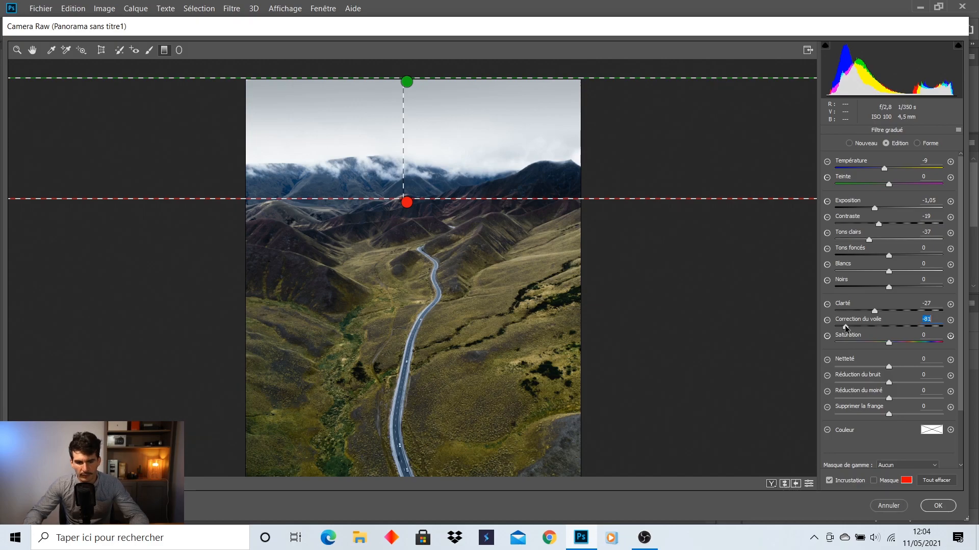
drag(847, 328, 885, 325)
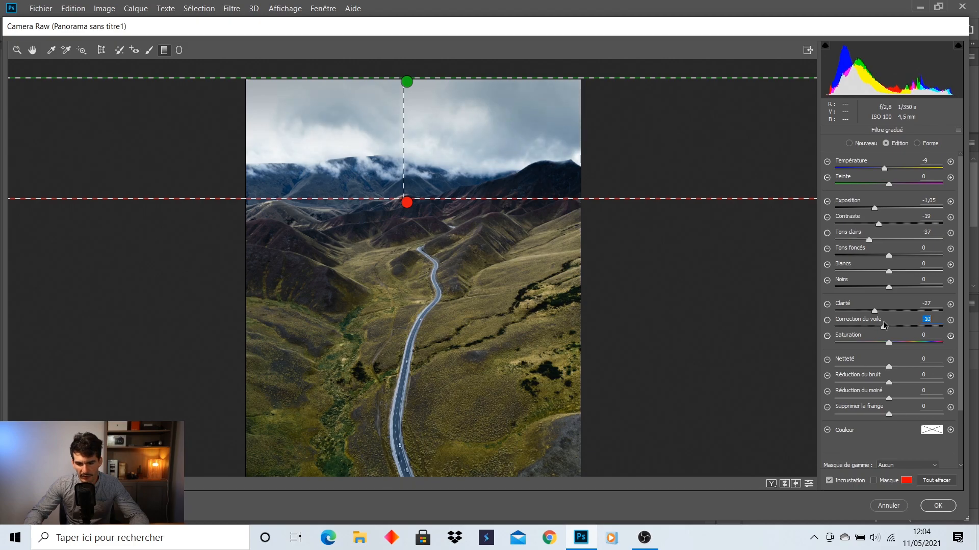
click(875, 210)
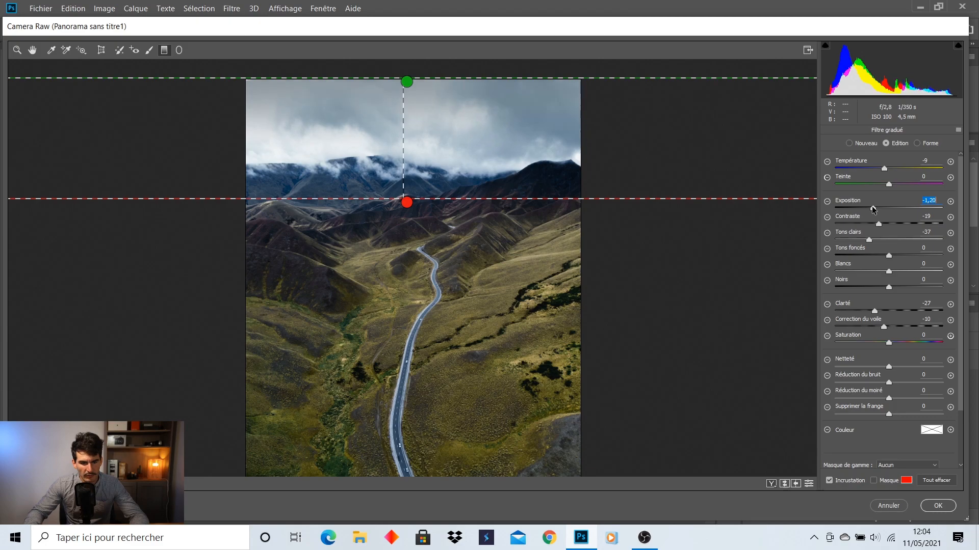
drag(875, 209, 876, 210)
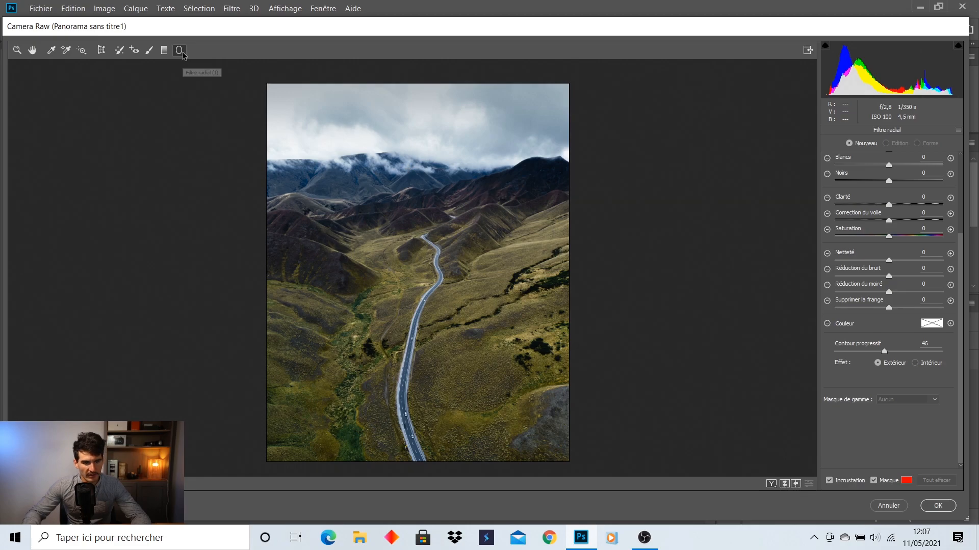
Step: Place a large radial filter affecting the outside, wider than the photo and centred near the road's far end
mouse_move(433, 199)
mouse_down()
mouse_move(318, 435)
mouse_move(236, 462)
mouse_move(408, 220)
mouse_move(422, 214)
mouse_up()
drag(698, 213, 650, 214)
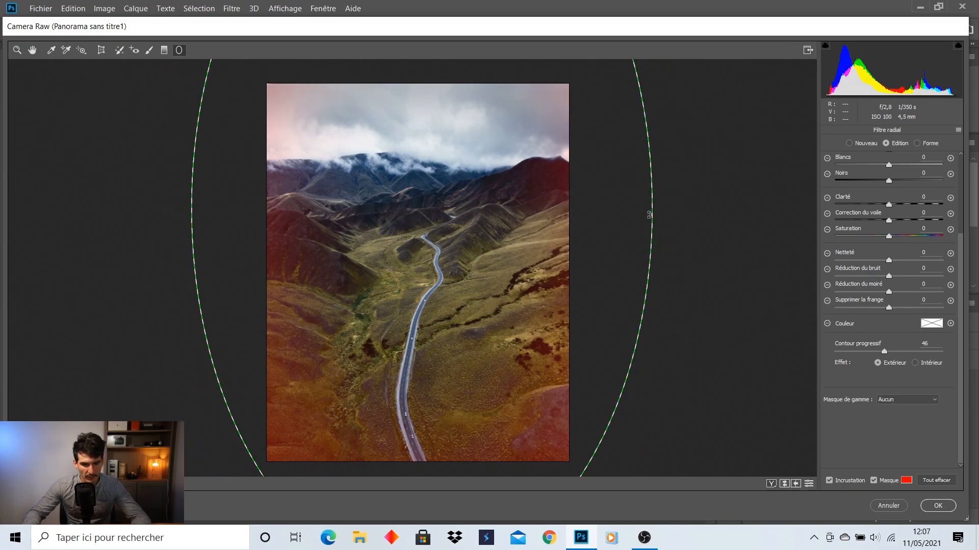
drag(422, 214, 424, 241)
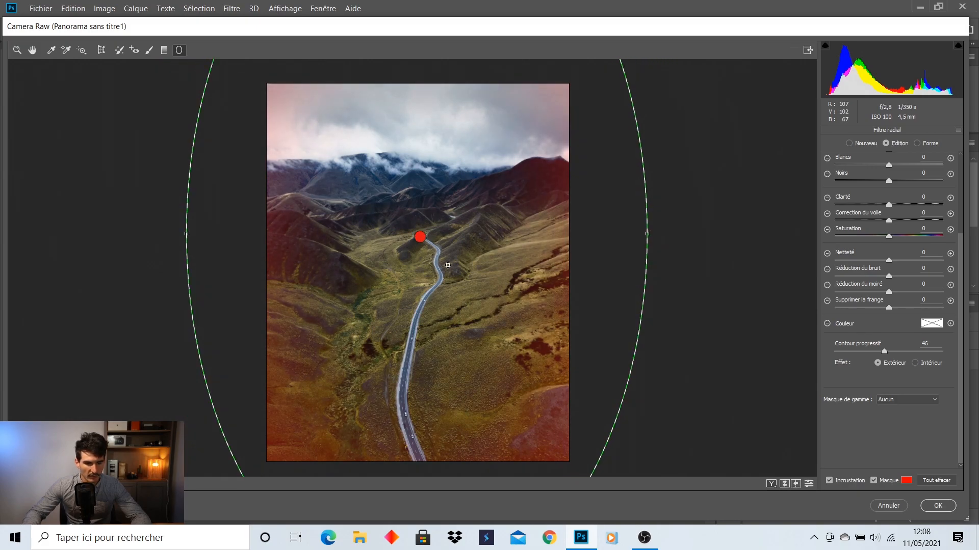
Step: Erase the radial filter's mask along the road with the subtracting brush, and return to editing the filter
click(919, 144)
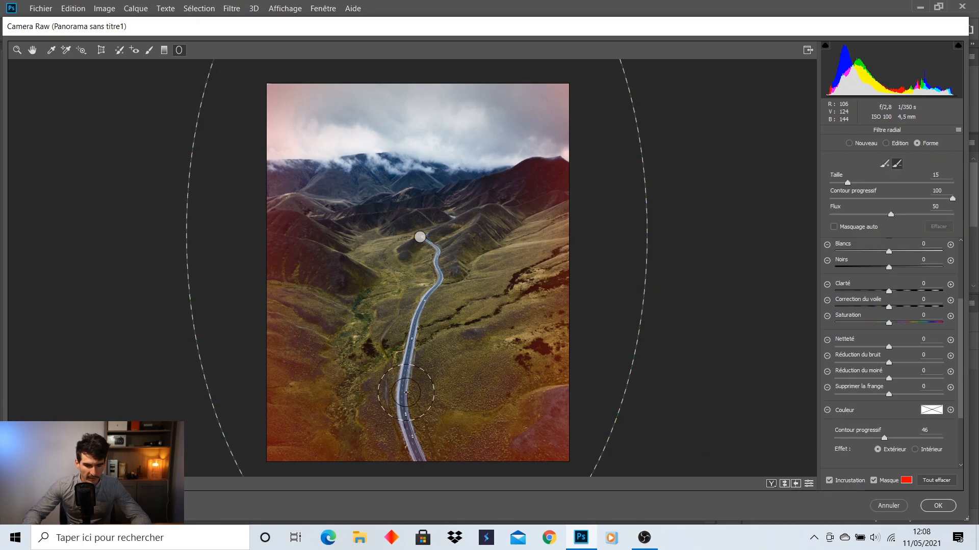
mouse_move(401, 409)
mouse_down()
mouse_move(425, 456)
mouse_move(399, 408)
mouse_move(442, 241)
mouse_up()
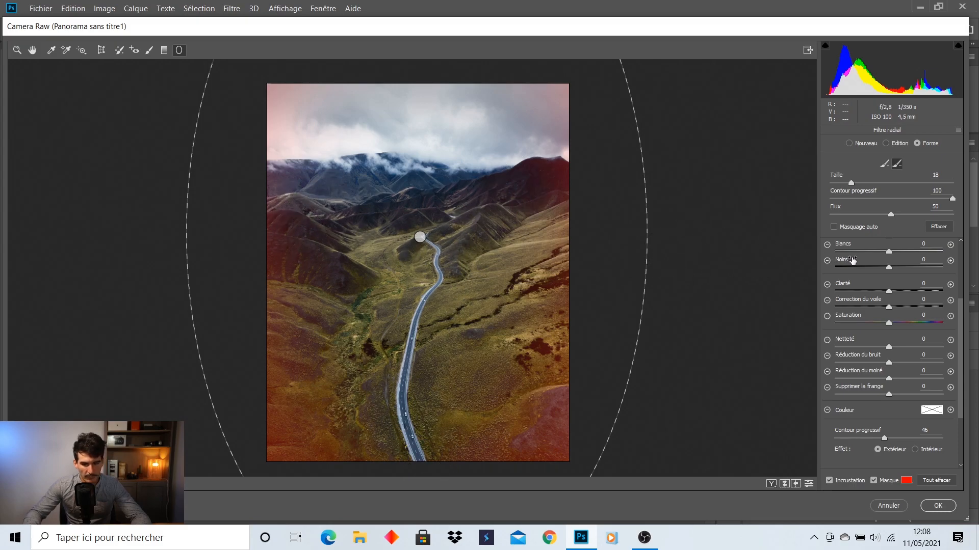
click(886, 144)
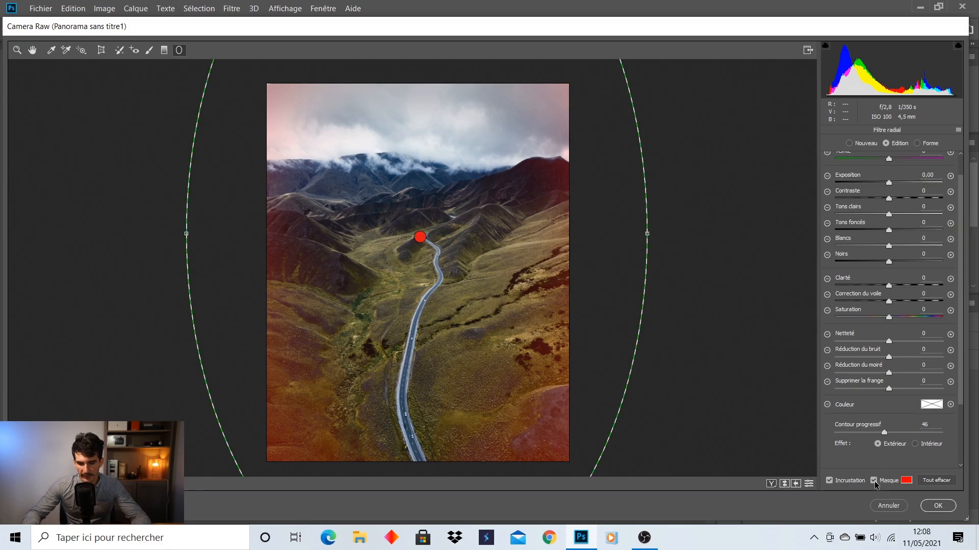
Step: Hide the mask overlay and set the radial filter's Tons foncés to -100, Exposition to -0,20 and Clarté to -21
click(874, 480)
drag(890, 232, 812, 230)
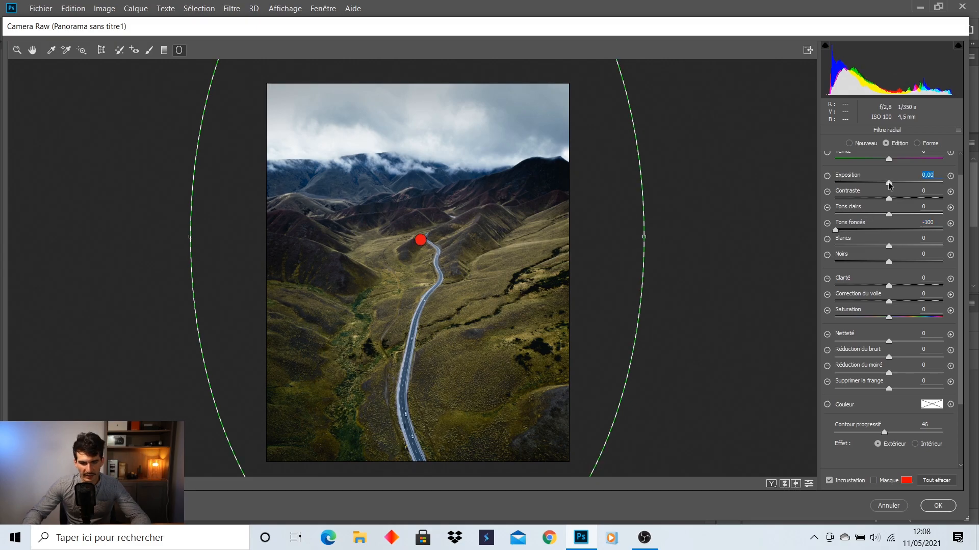
drag(889, 185, 886, 185)
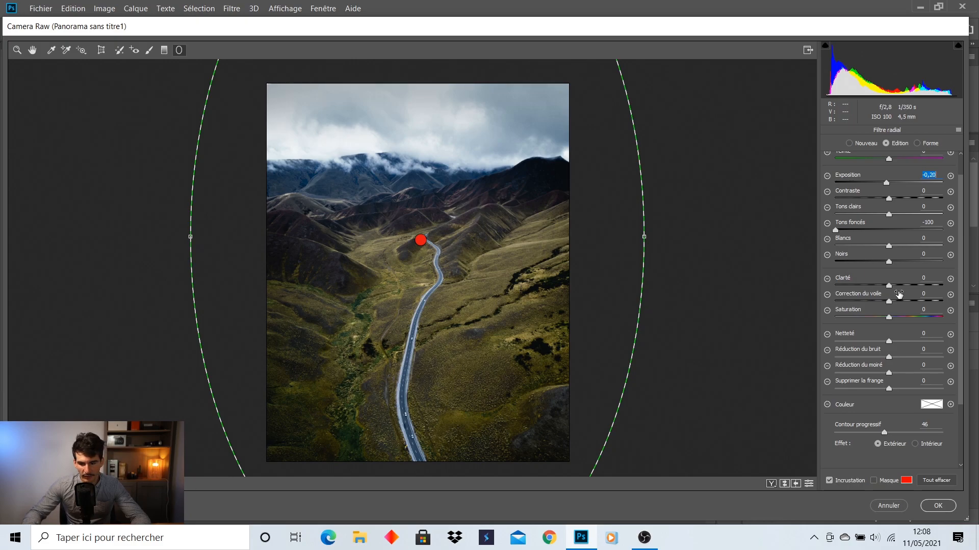
drag(891, 288, 882, 289)
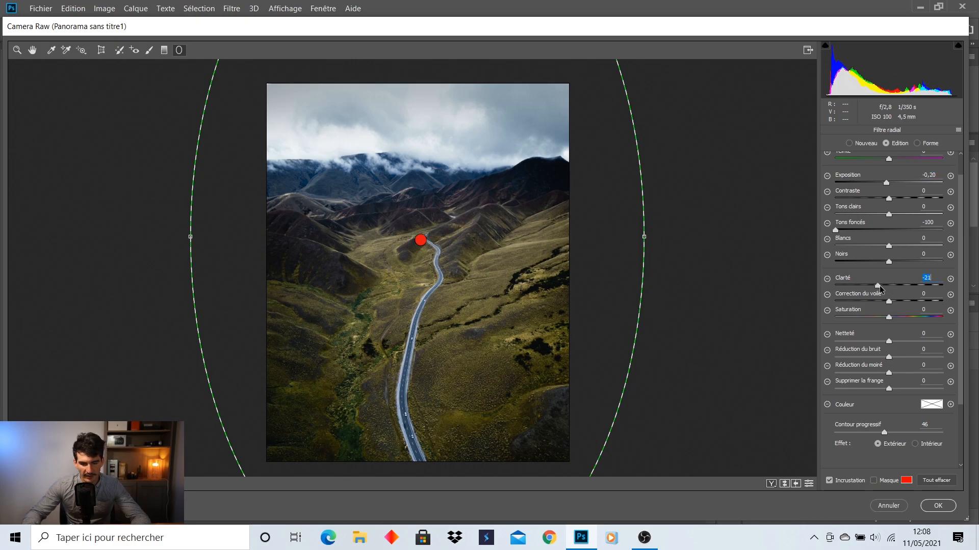
Step: Set the basic Vibrance to 0 and Contraste to +68, and apply the Camera Raw adjustments
key(z)
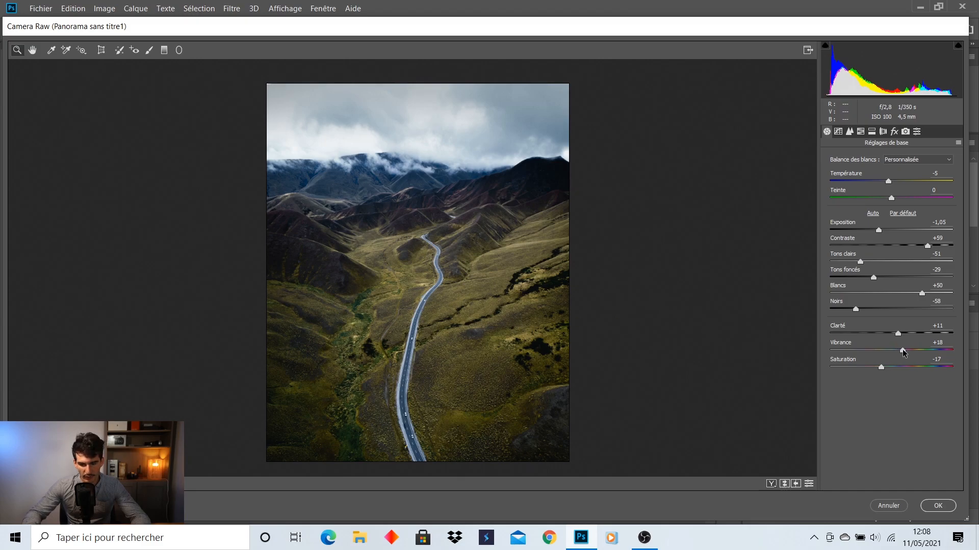
drag(903, 353, 893, 352)
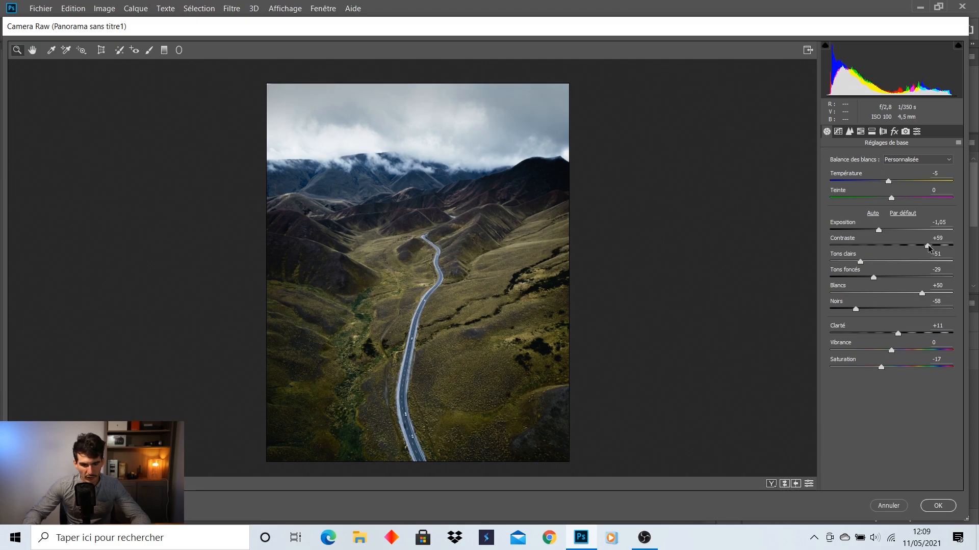
drag(928, 245, 936, 244)
scroll(465, 318, up, 2)
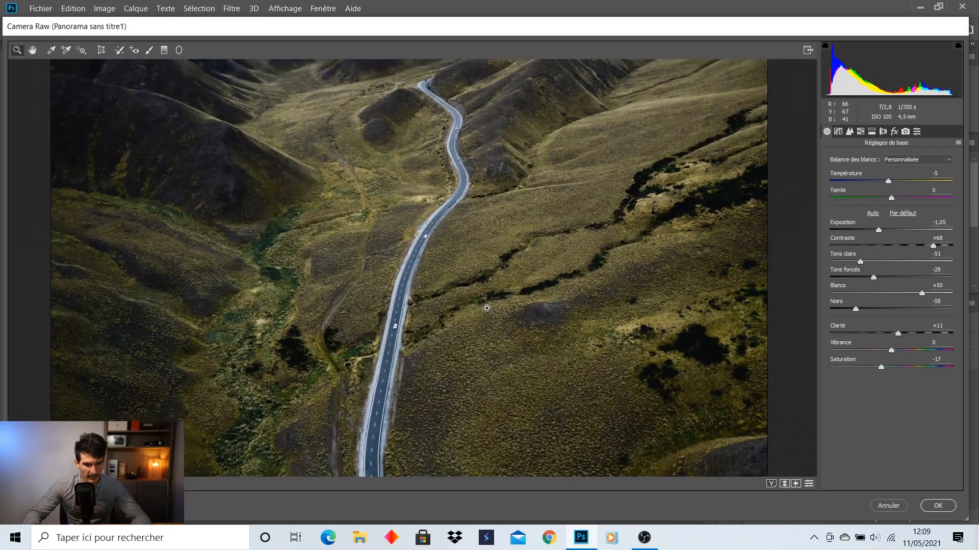
scroll(488, 308, up, 1)
scroll(510, 287, down, 2)
scroll(484, 290, down, 1)
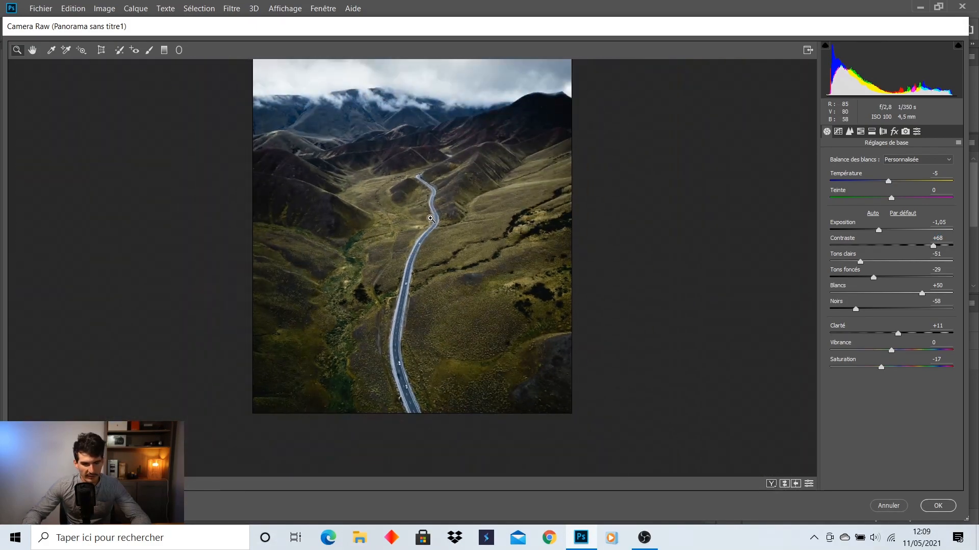
scroll(485, 258, down, 1)
scroll(466, 256, up, 2)
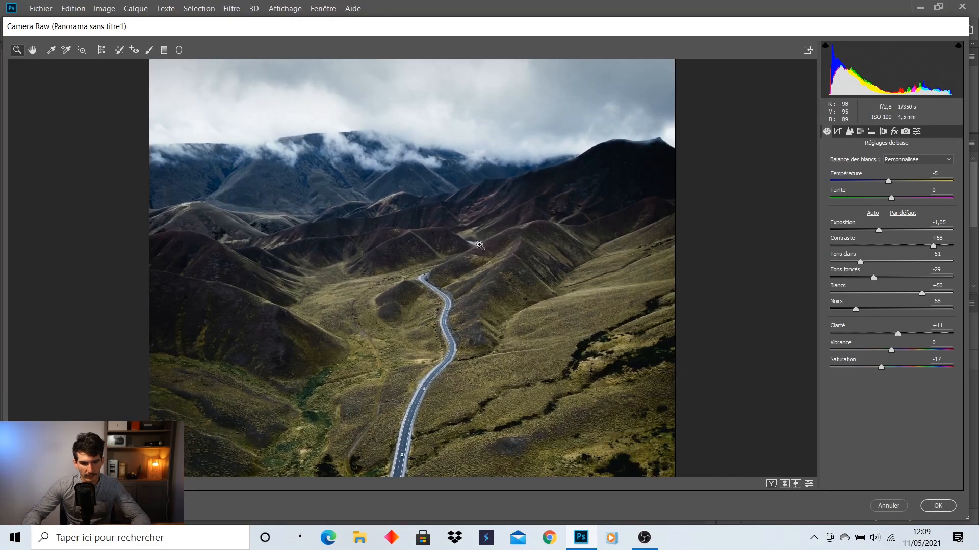
scroll(479, 246, down, 2)
click(936, 509)
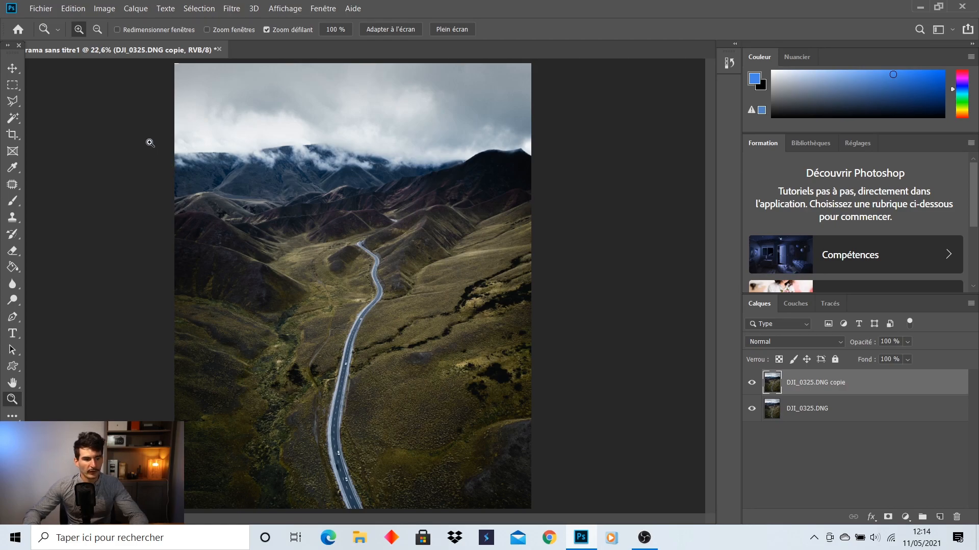
Step: Save the panorama to the Desktop as the JPEG file Panorama sans titre1.jpg with quality 12 (Maximum) and the standard baseline format
click(41, 8)
click(79, 145)
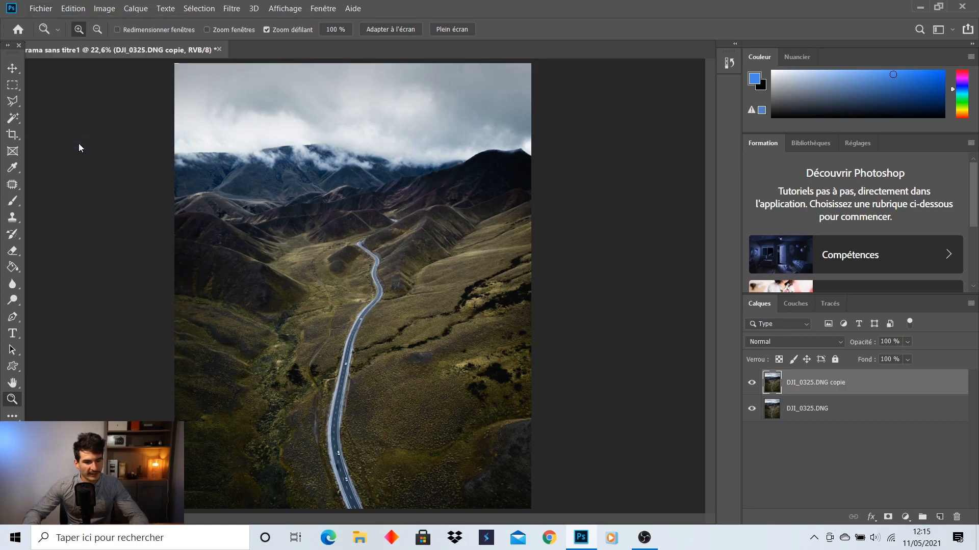
click(153, 253)
click(153, 371)
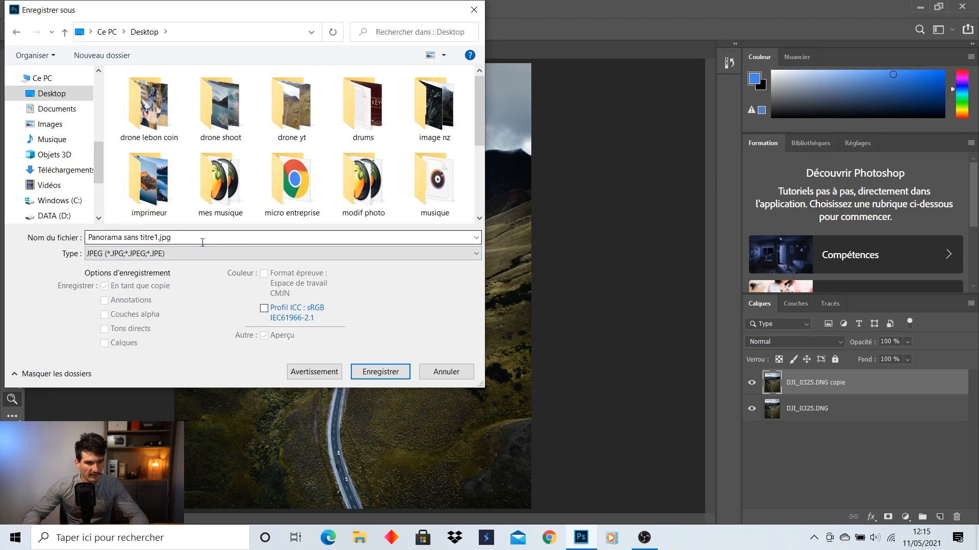
key(Return)
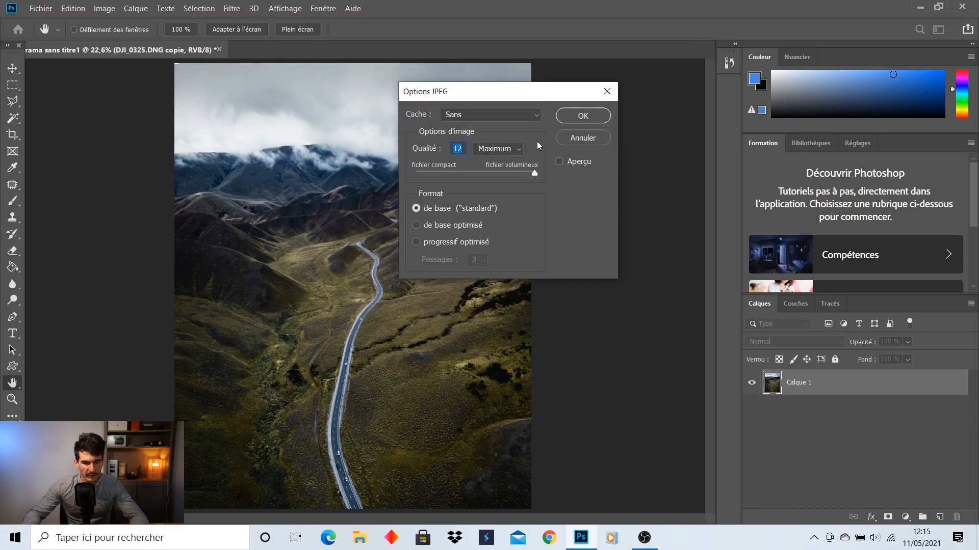
click(584, 116)
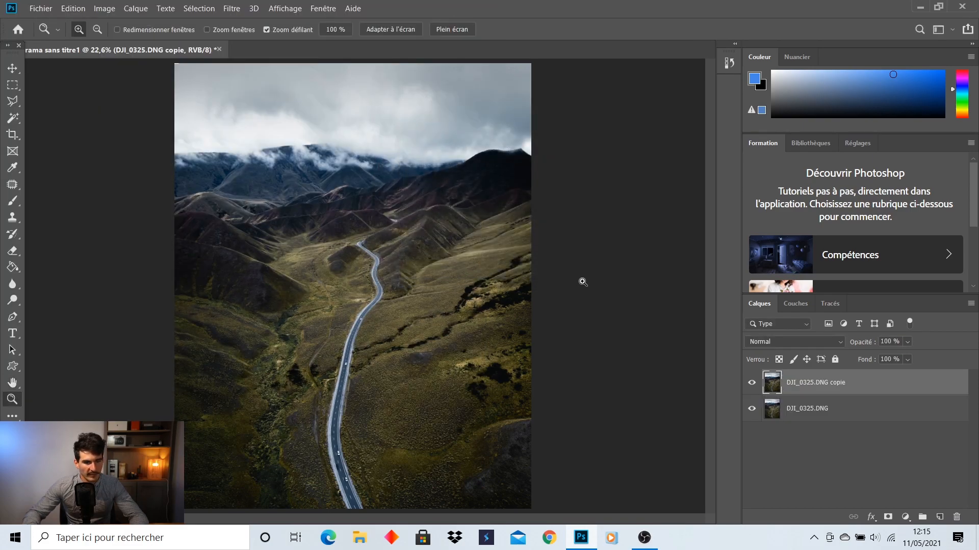